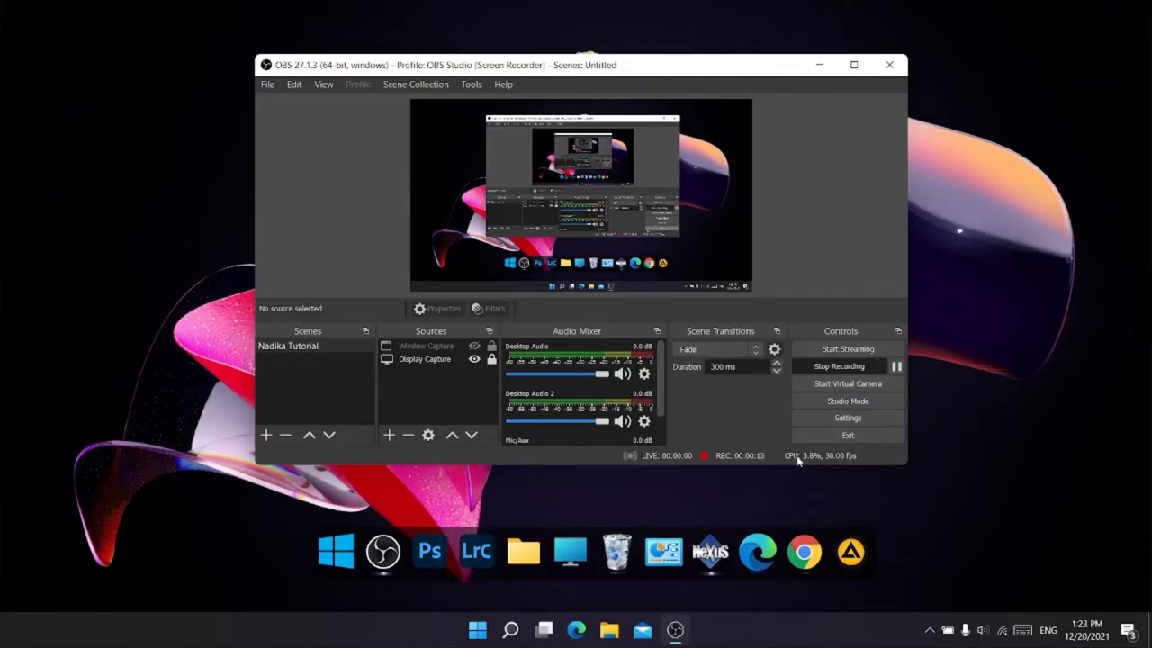
- Launch Chrome and reach the YouTube home page from the New Tab shortcut
left_click(805, 556)
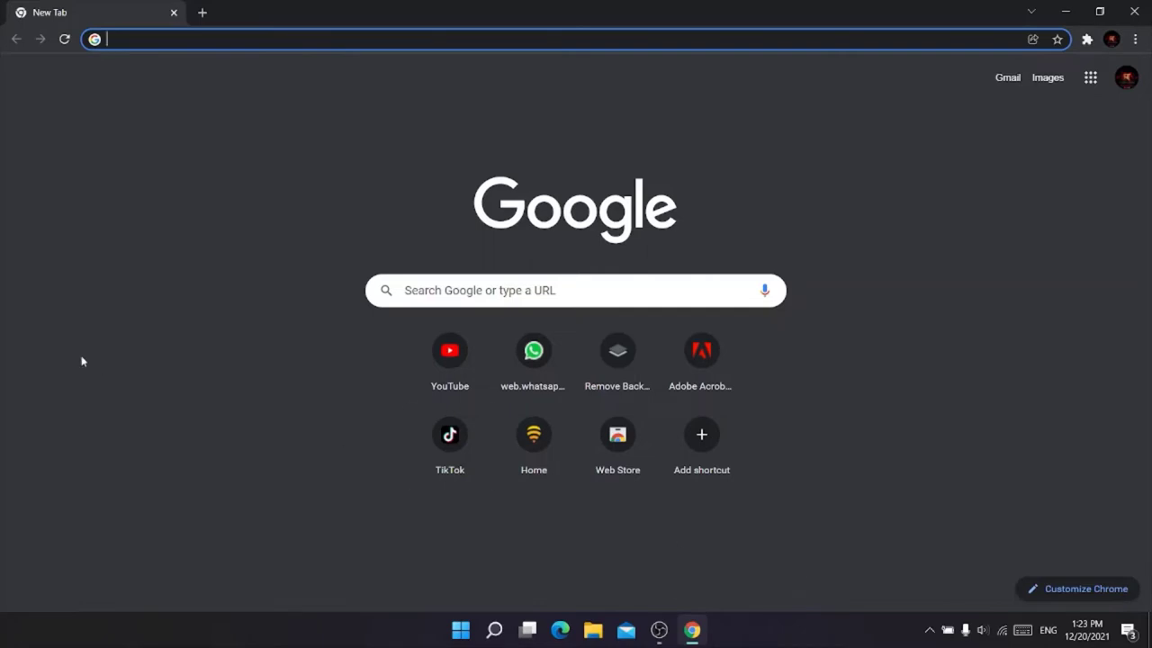
left_click(450, 376)
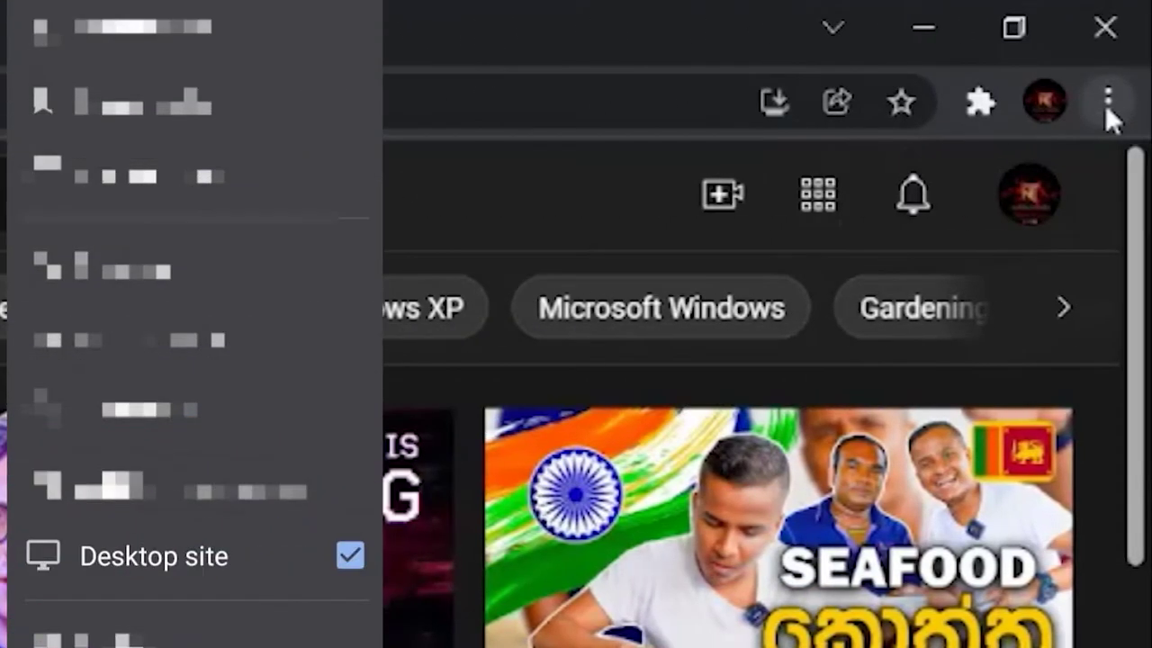
left_click(1105, 103)
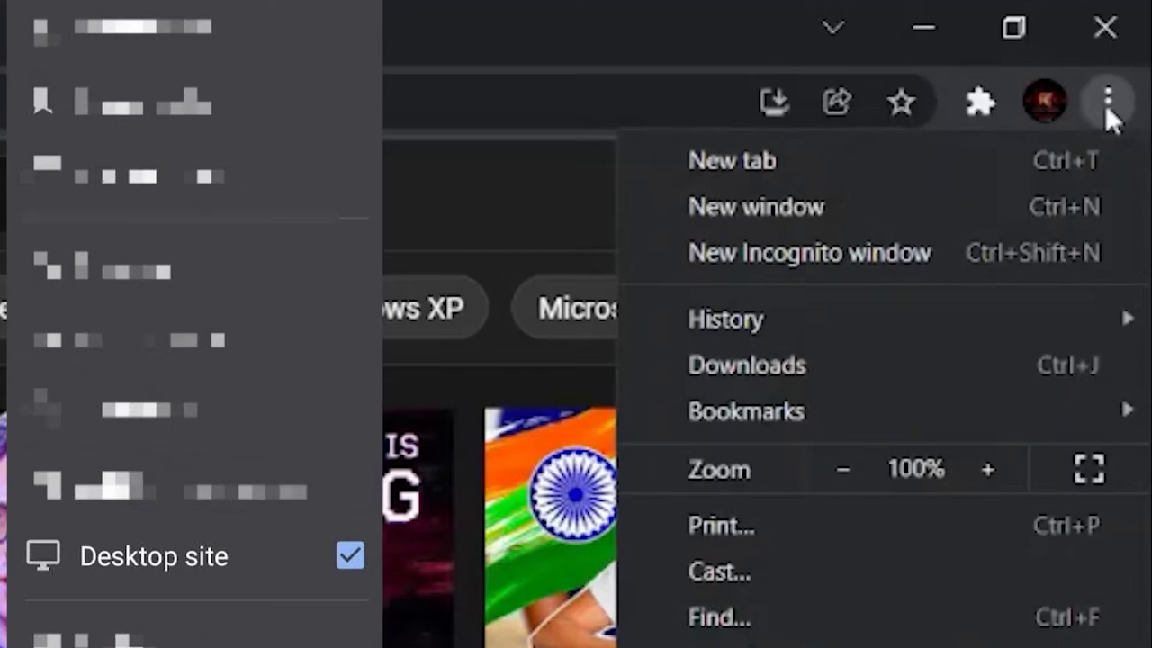
left_click(1107, 108)
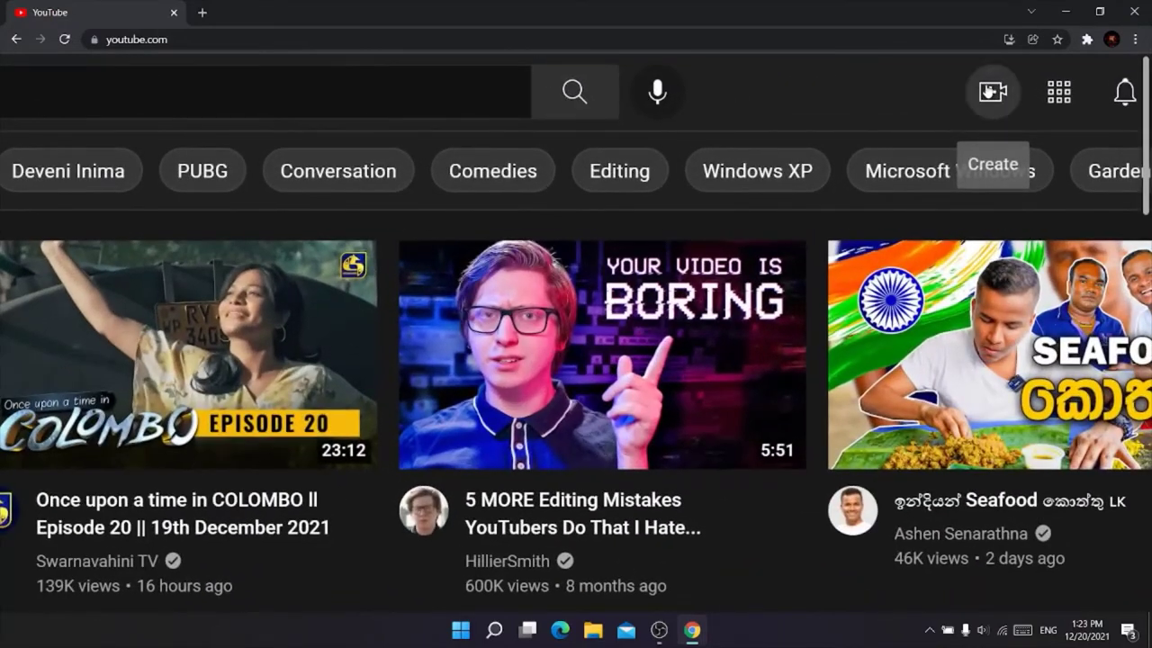
- Upload 'Round Tip Export' from YouTube\Captures\Captures via Create > Upload video
left_click(986, 85)
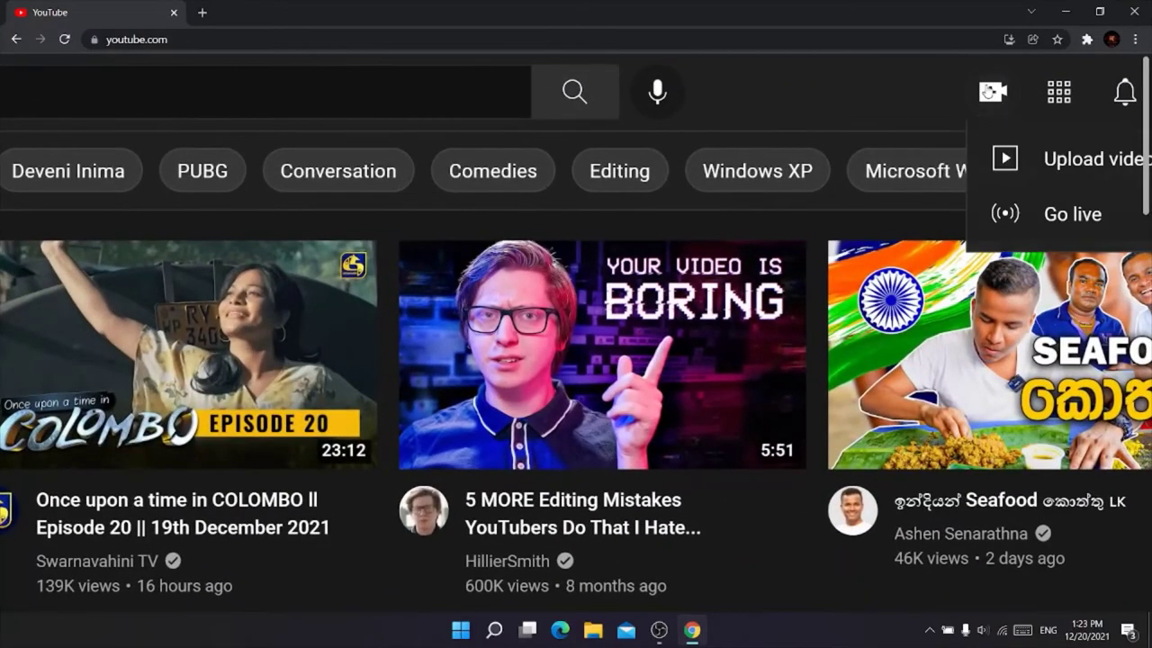
left_click(1070, 173)
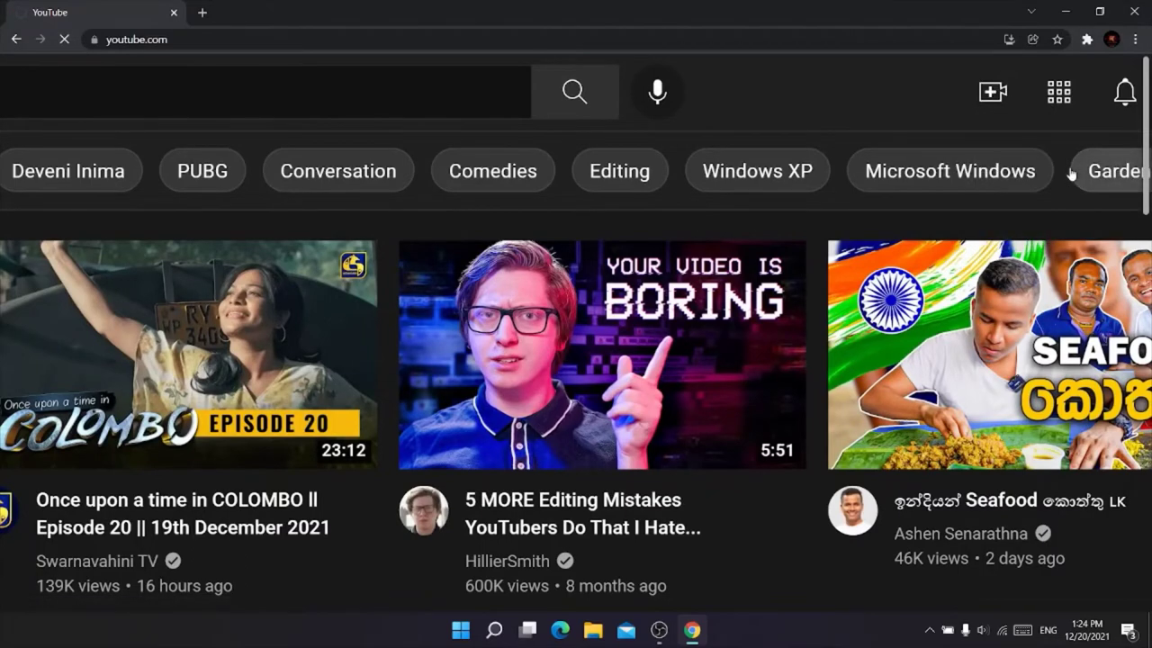
scroll(1071, 173, "right", 2)
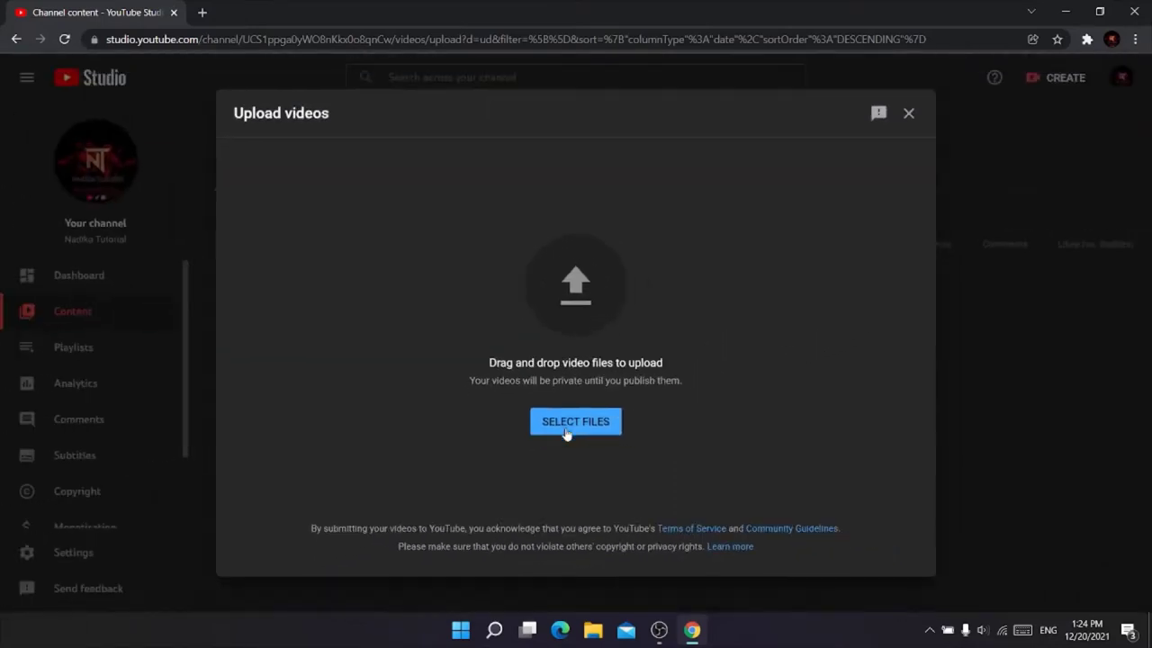
left_click(569, 428)
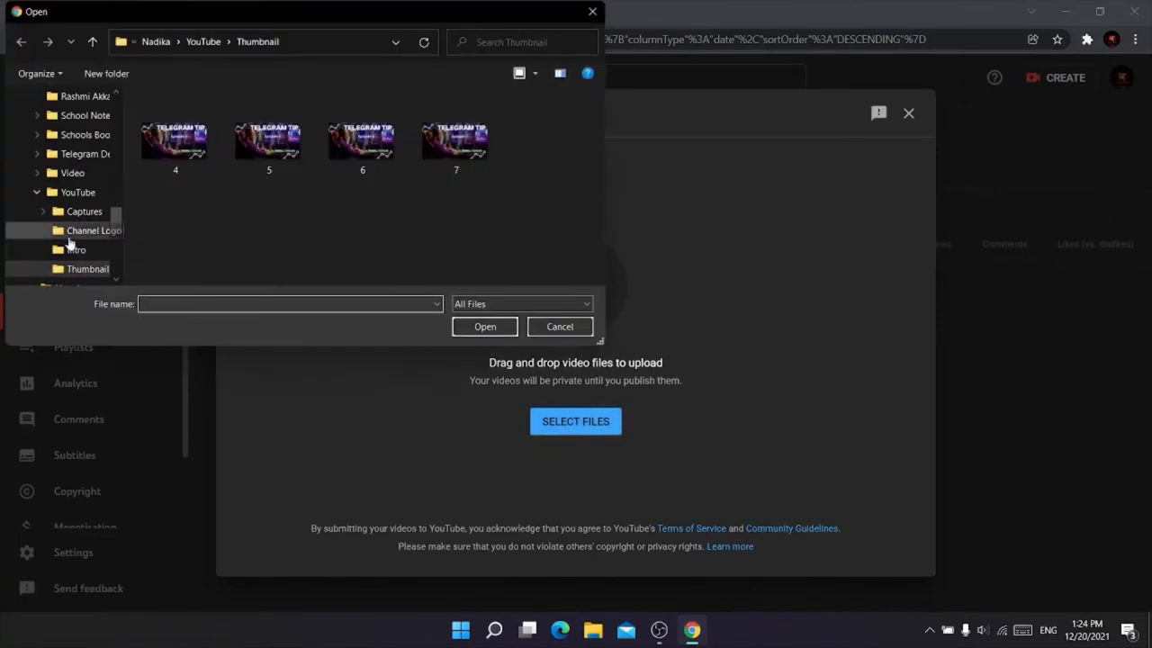
left_click(70, 212)
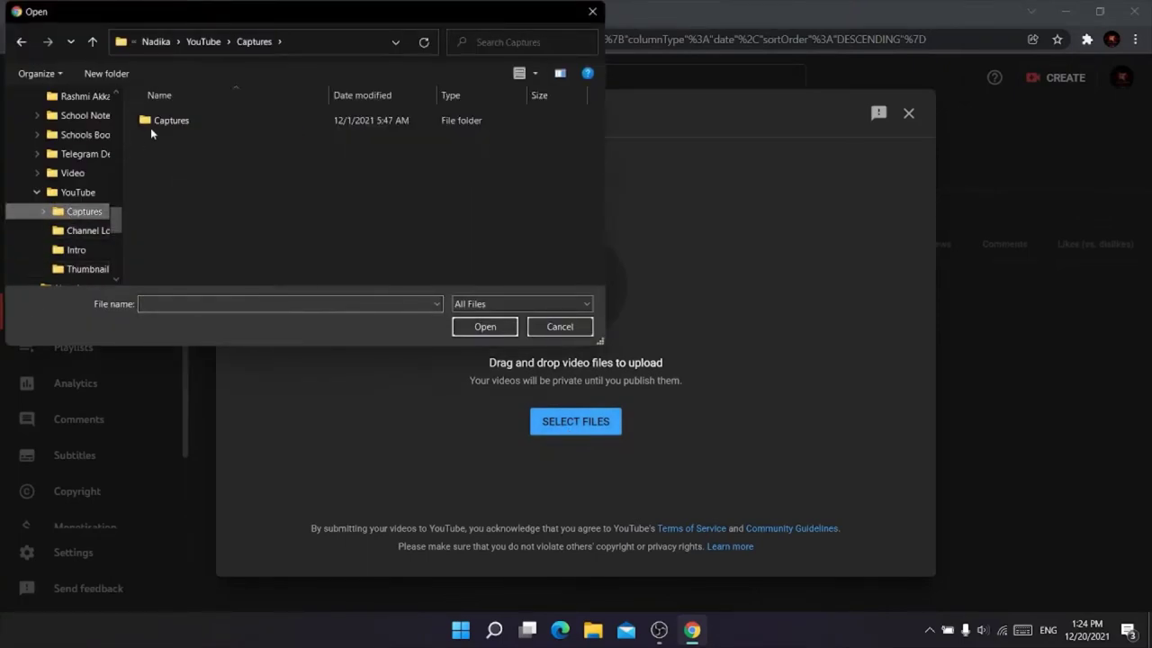
double_click(150, 127)
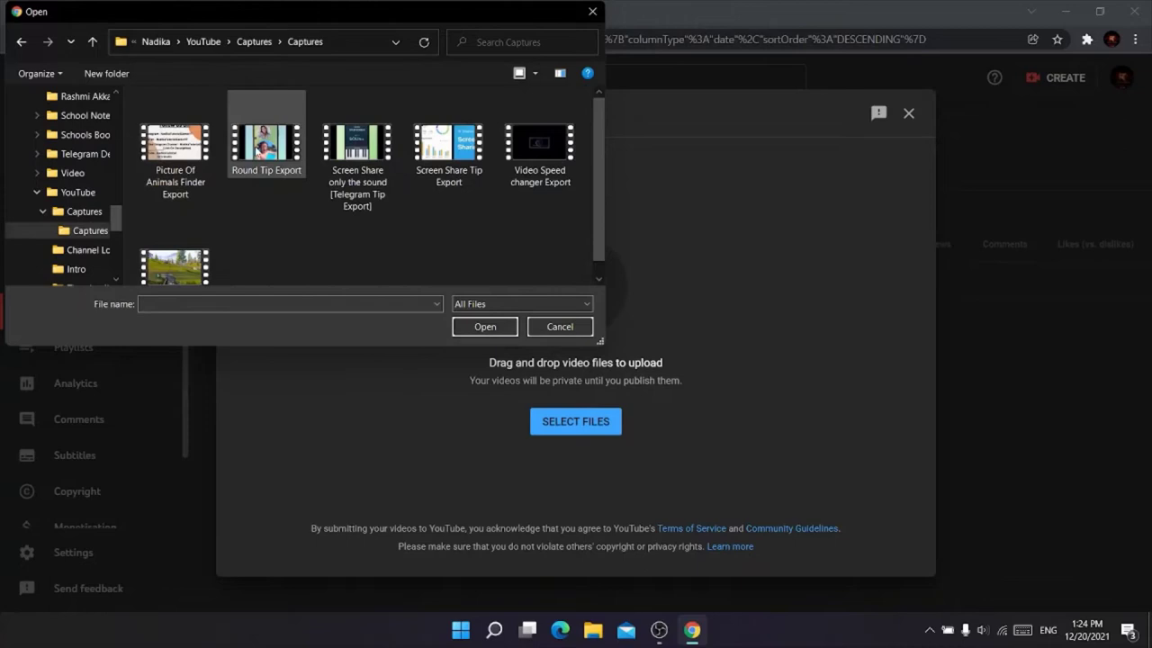
double_click(256, 146)
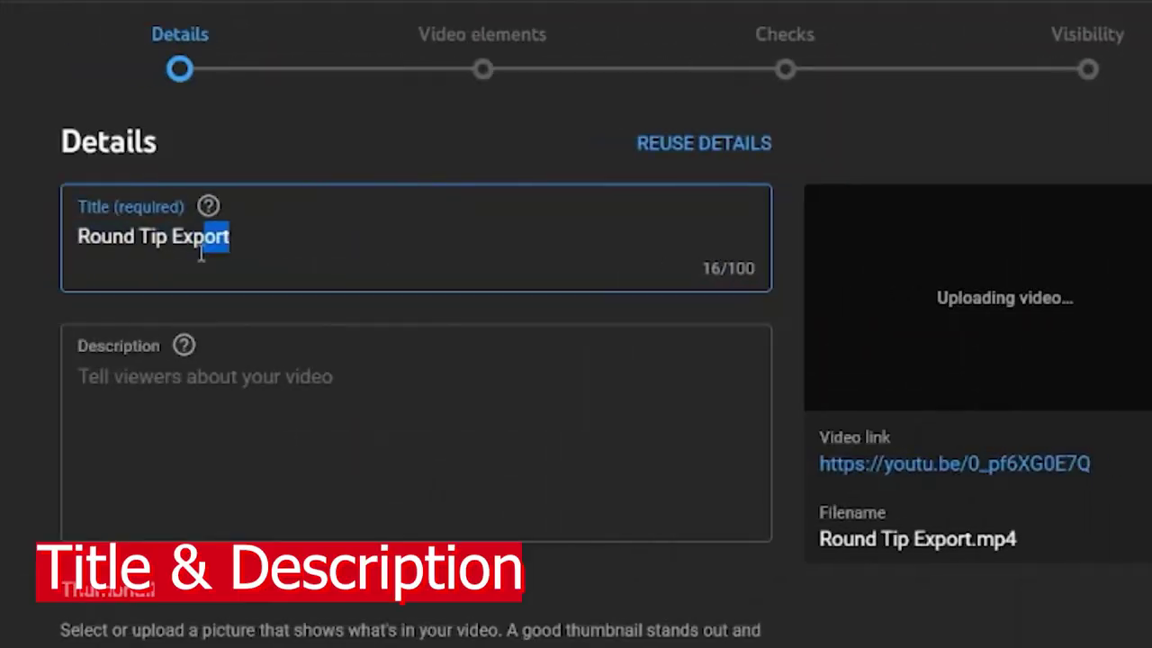
- Retitle the video 'Telegram tip' and enter the description 'gh8547v'
left_click(200, 249)
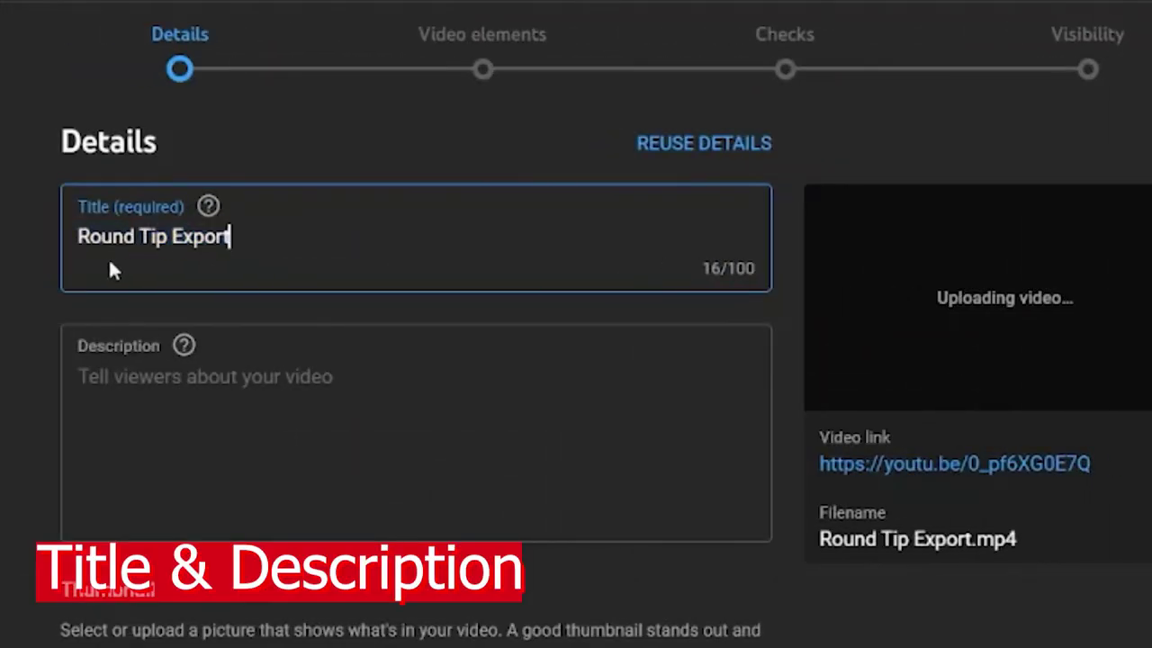
left_click_drag(192, 236, 63, 232)
key("BackSpace")
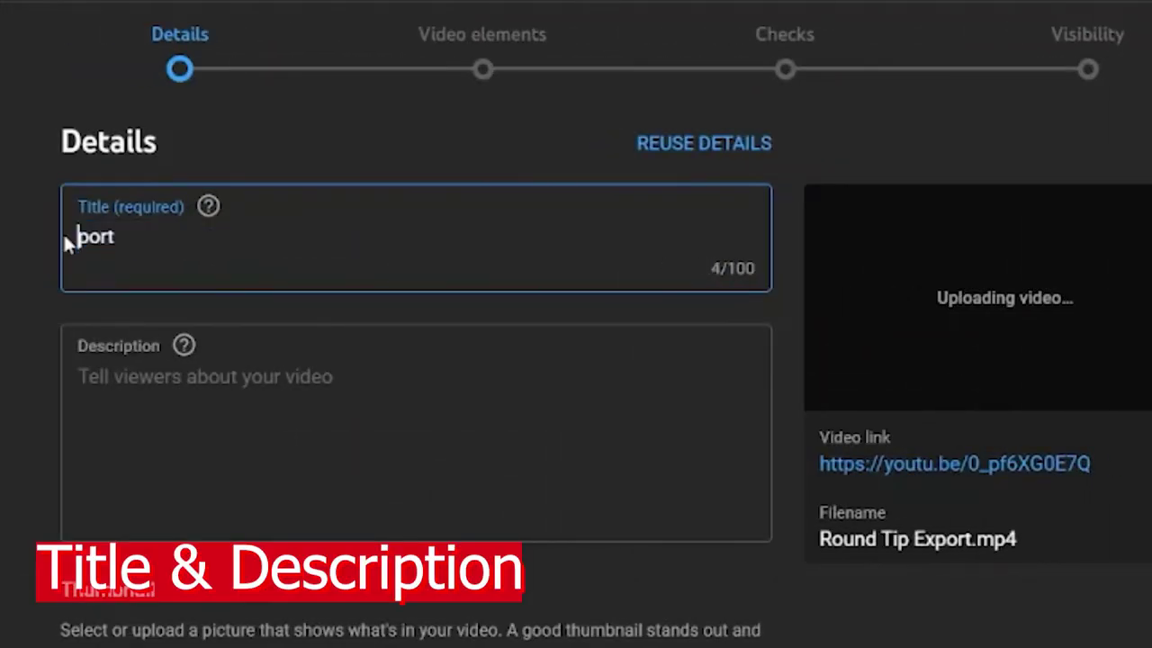
key("BackSpace")
key("BackSpace")
key("BackSpace")
key("BackSpace")
type("E")
key("BackSpace")
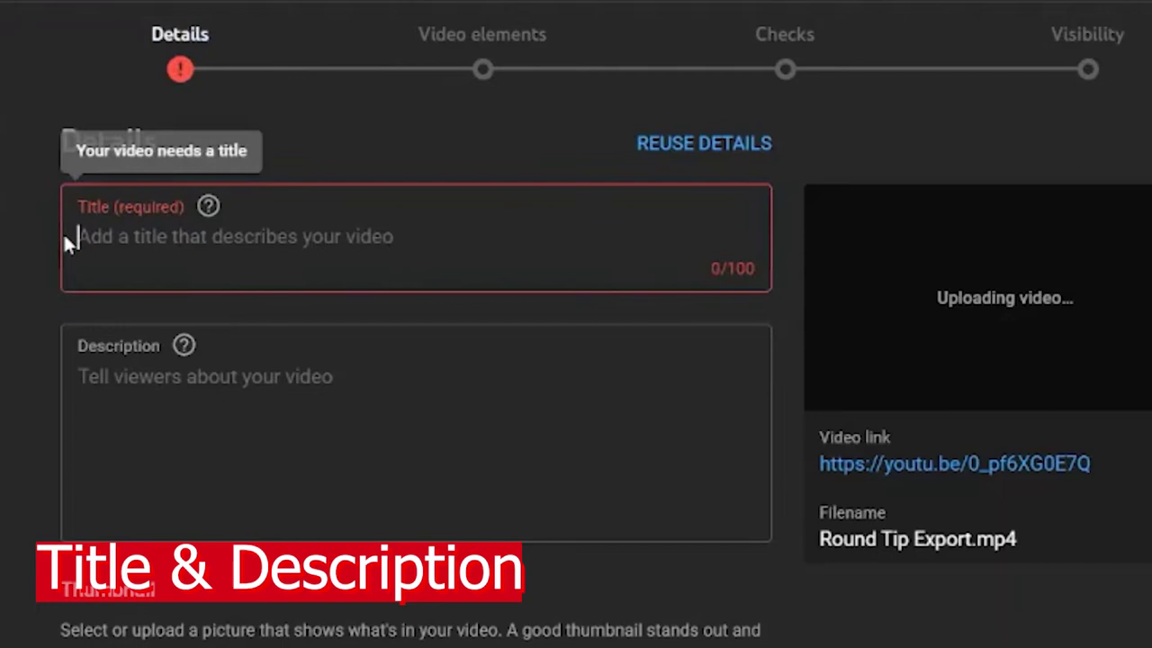
type("Tel")
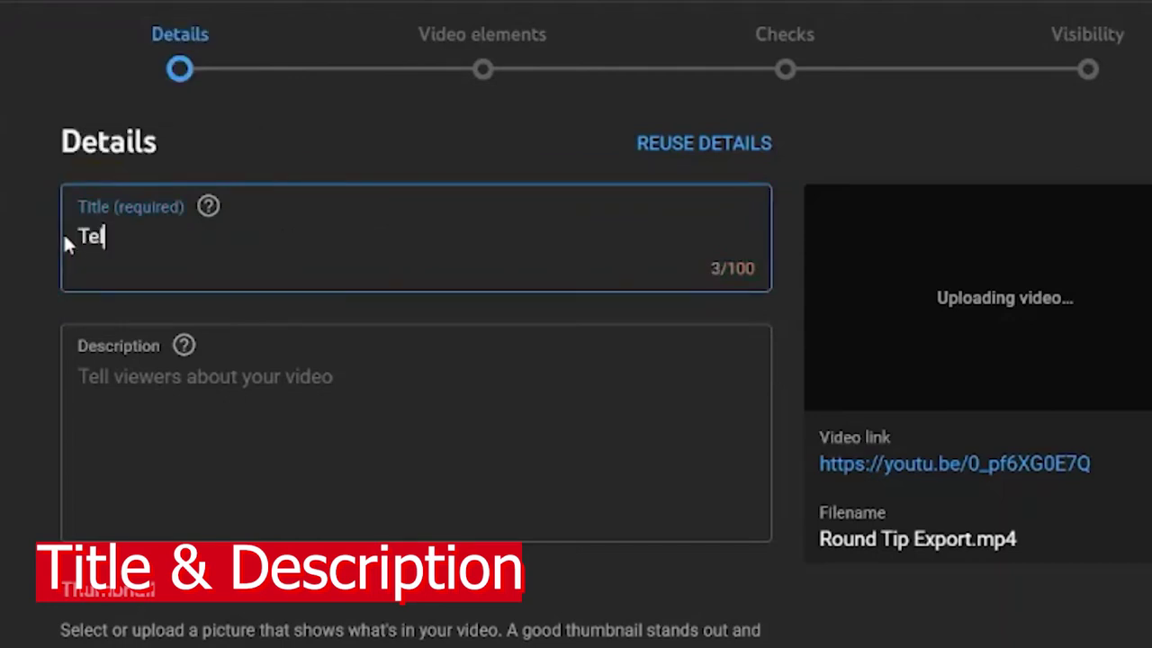
type("egram ")
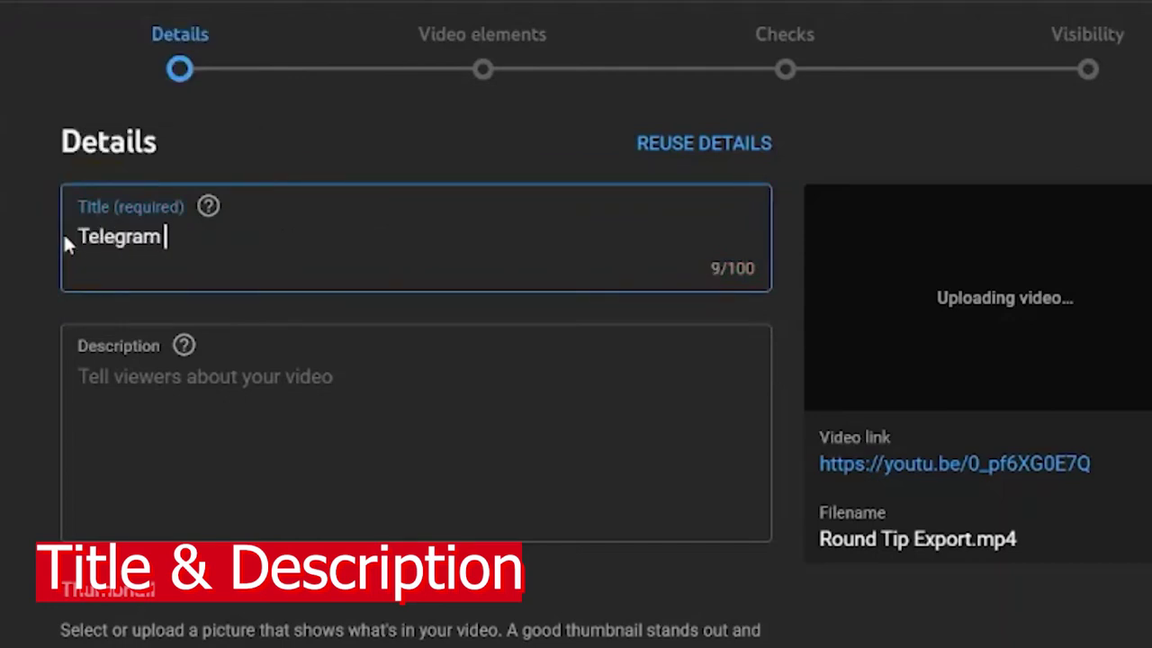
type("tip")
left_click(332, 458)
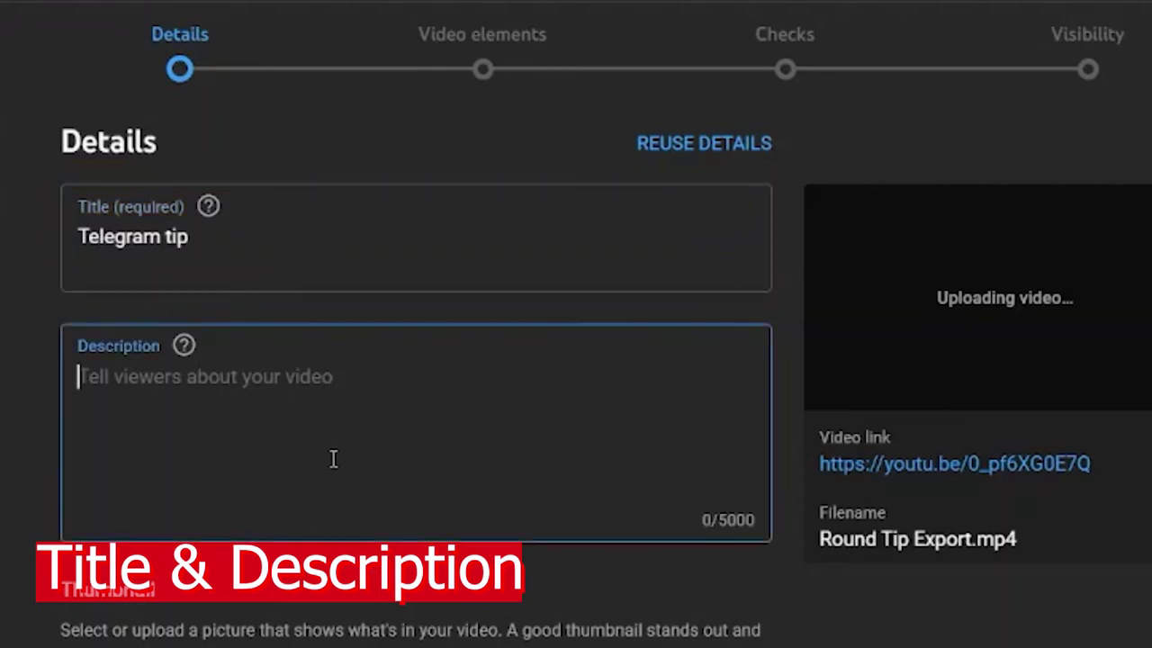
type("gh8547v")
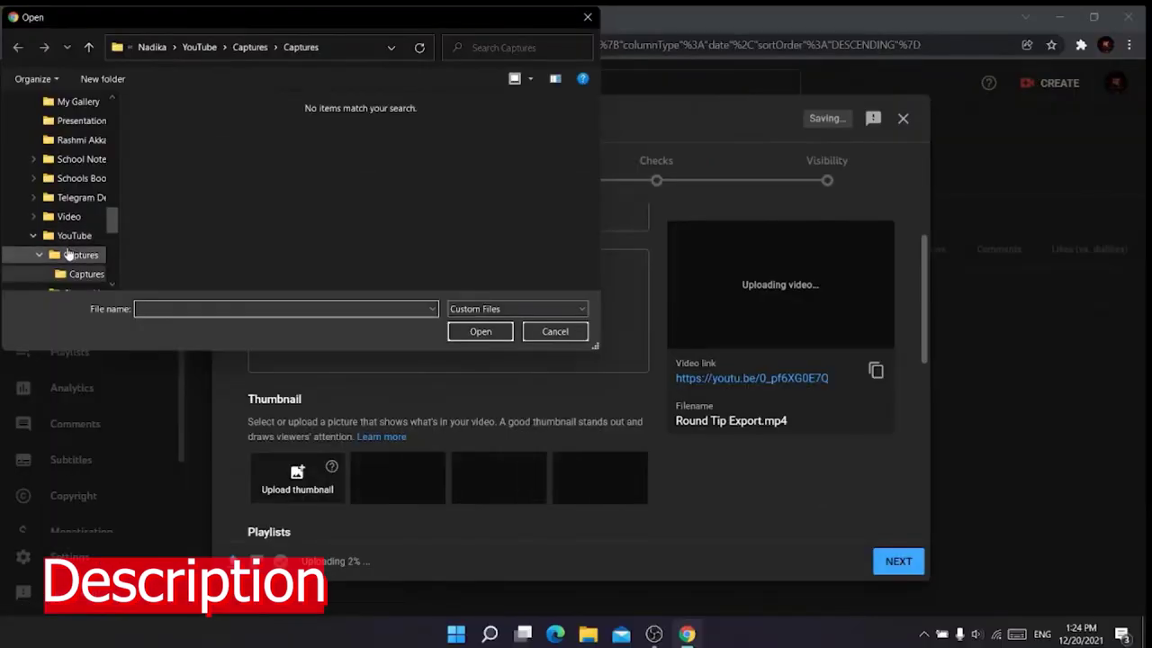
- Set image 5 from YouTube > Thumbnail as the thumbnail and tick the Telegram playlist
left_click(72, 254)
left_click(72, 236)
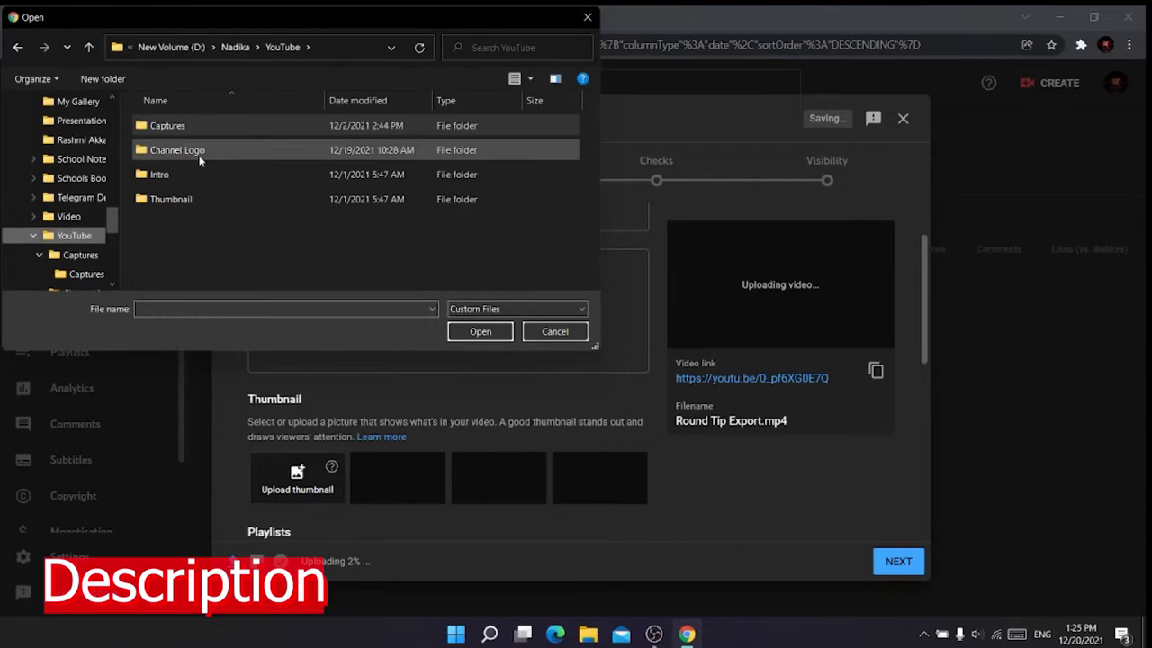
double_click(196, 199)
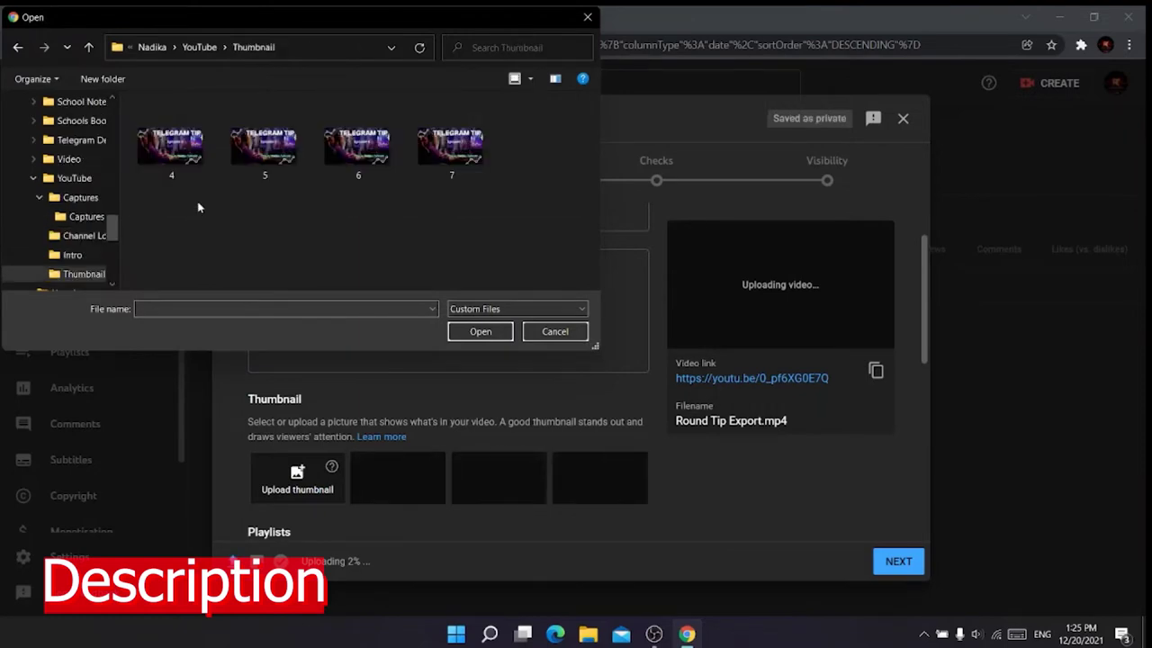
left_click(265, 146)
double_click(265, 146)
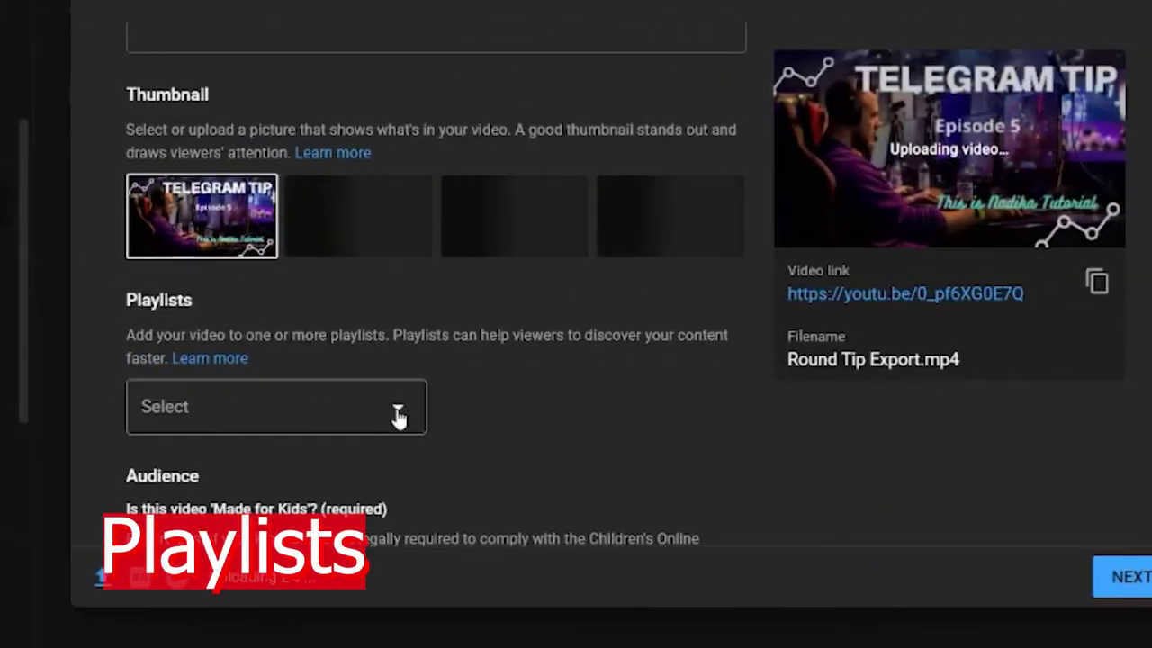
left_click(398, 414)
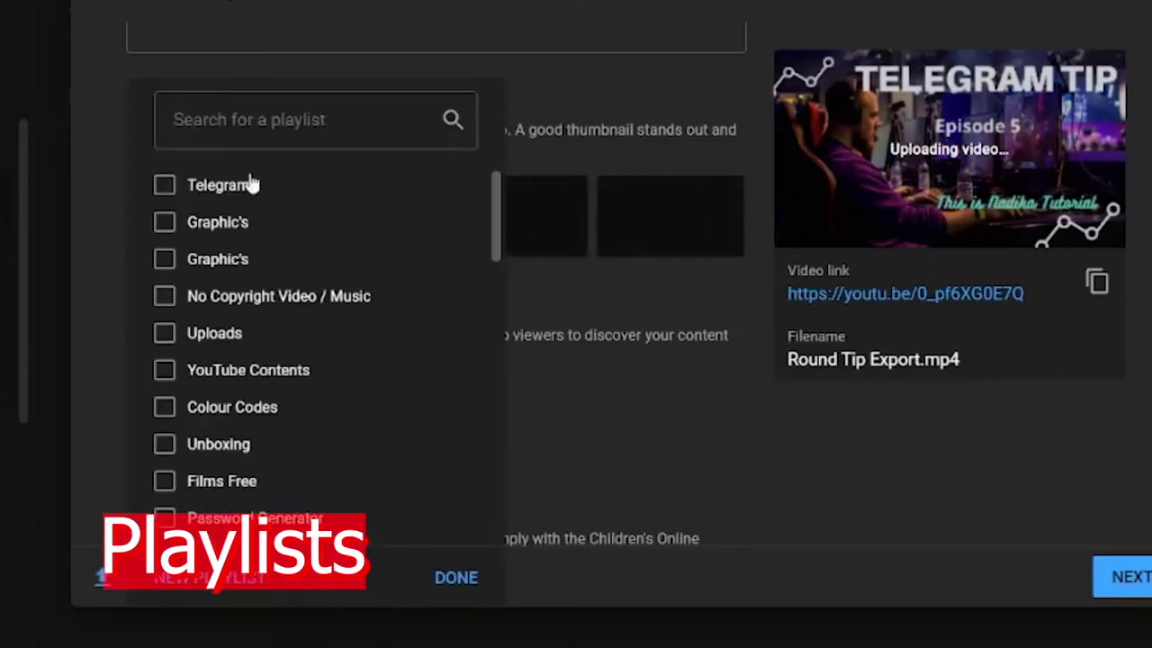
left_click(191, 186)
- Confirm the Telegram playlist, choose 'No, it's not Made for Kids', and expand Show more
left_click(455, 578)
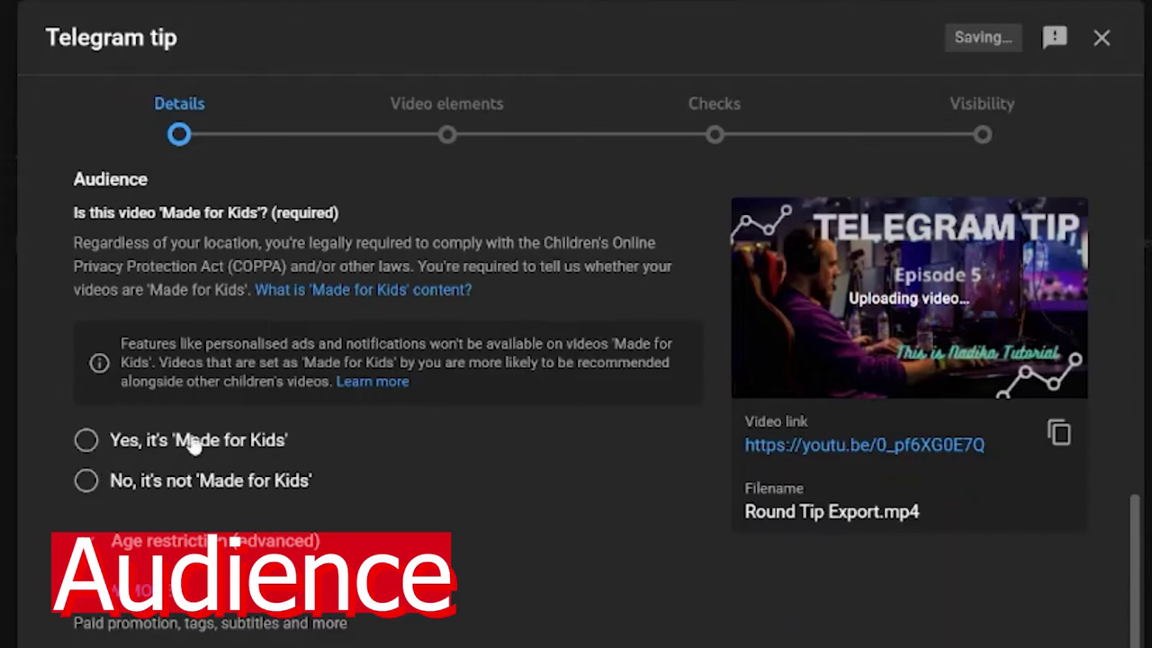
left_click(87, 481)
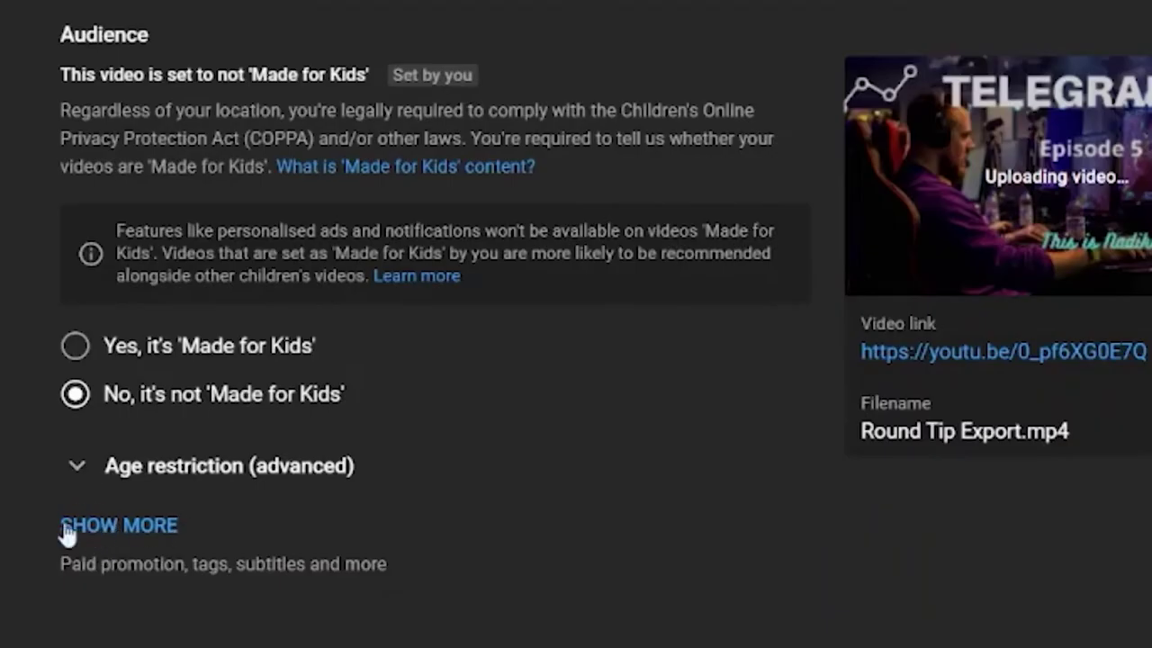
left_click(133, 529)
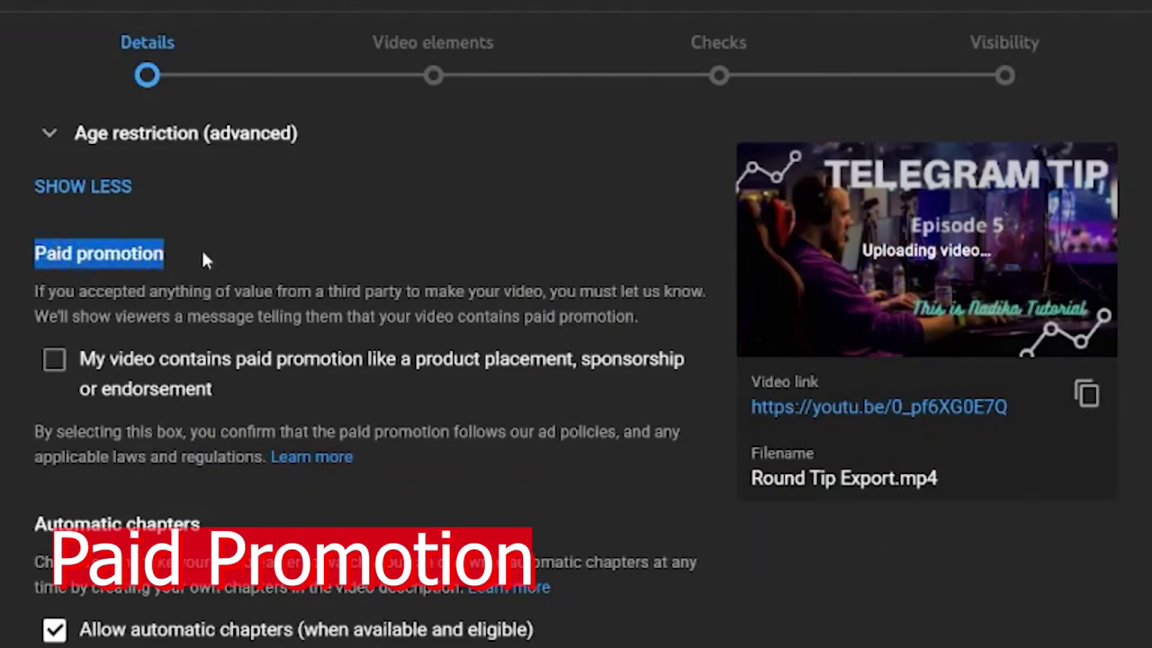
- Tick the paid promotion box for product placement, sponsorship or endorsement
left_click(31, 252)
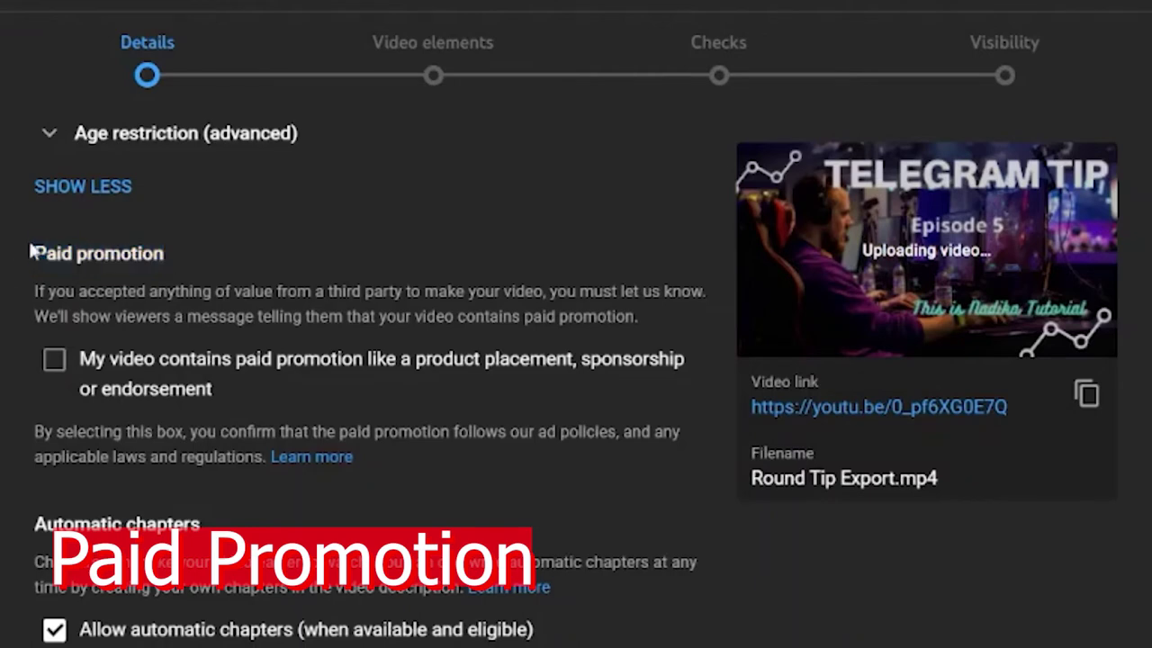
mouse_move(52, 249)
left_mouse_down()
mouse_move(311, 329)
mouse_move(338, 459)
left_mouse_up()
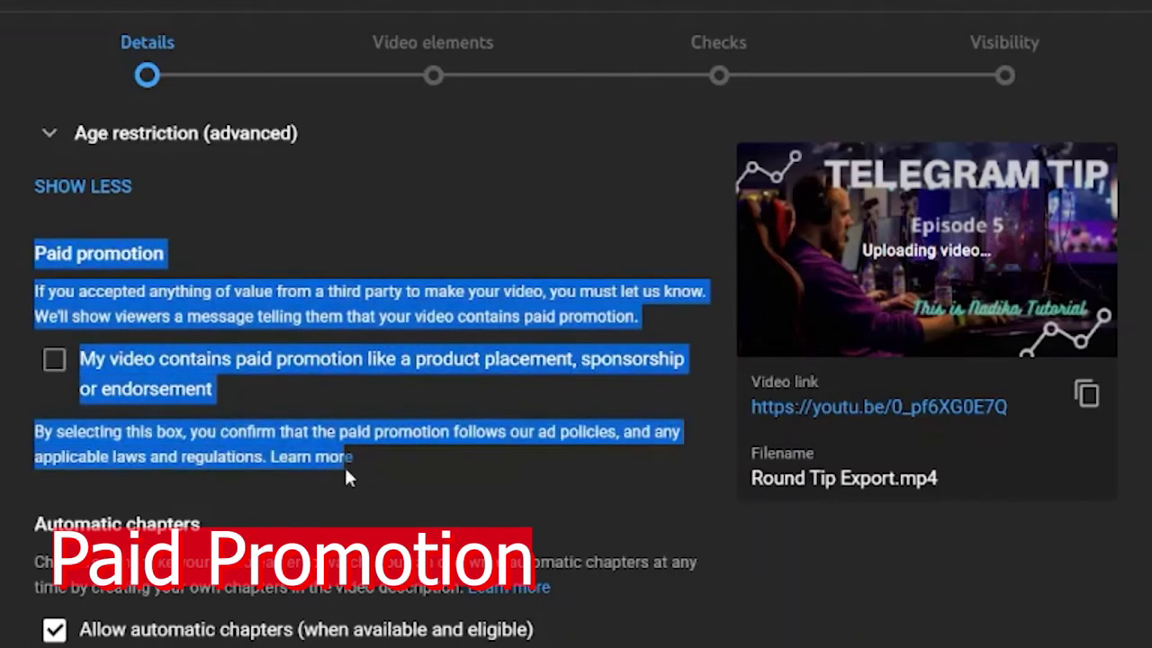
left_click(286, 502)
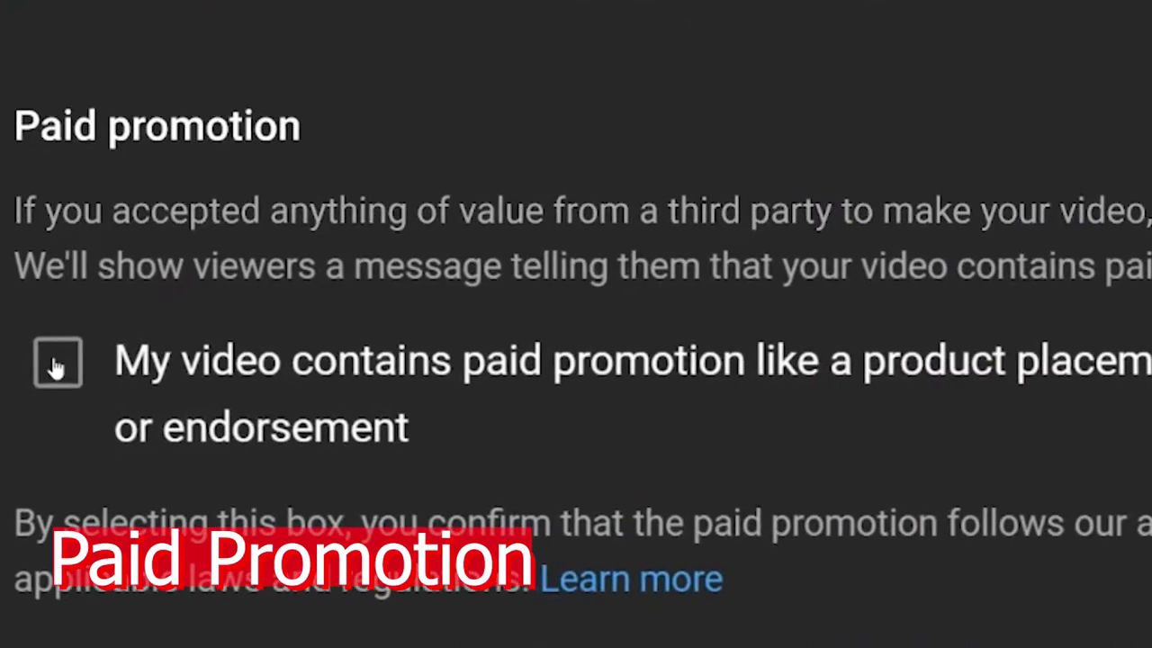
left_click(55, 362)
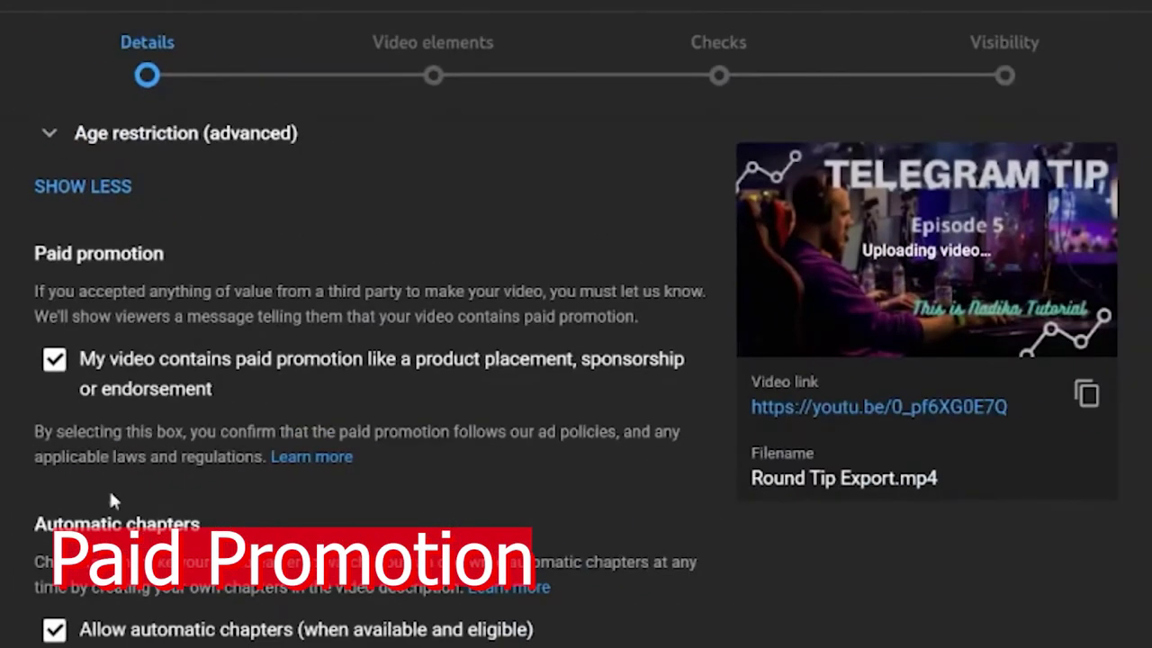
left_click_drag(44, 254, 164, 256)
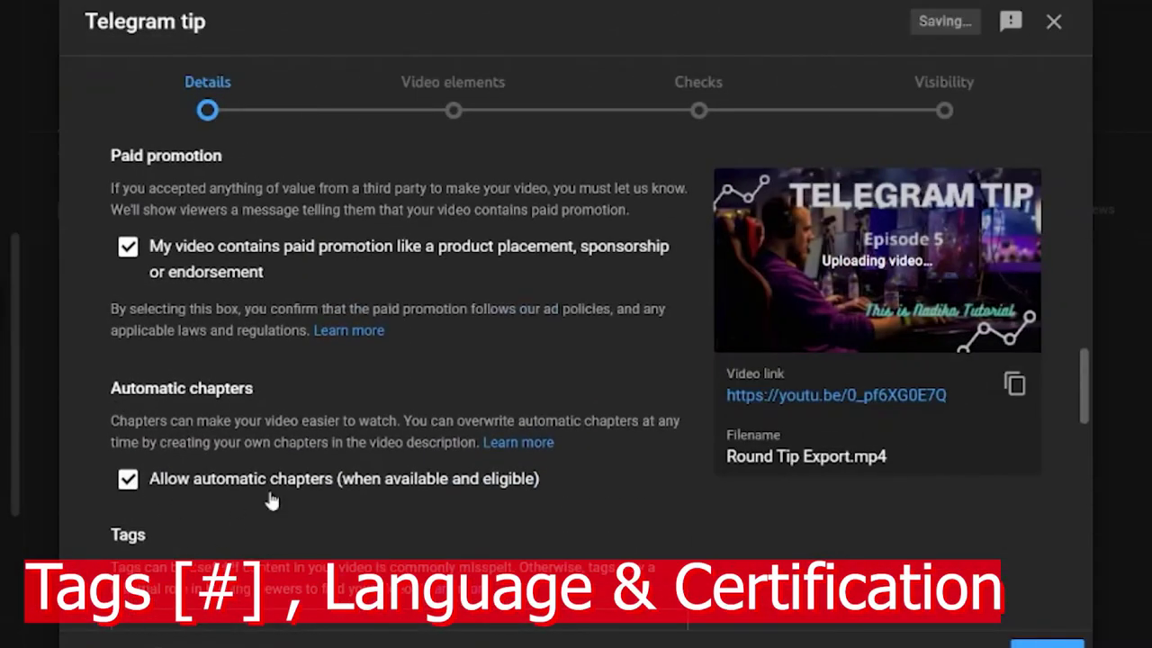
- Add the tag #NadikaTutorial to the video
scroll(153, 530, "down", 2)
scroll(153, 530, "down", 1)
left_click(152, 430)
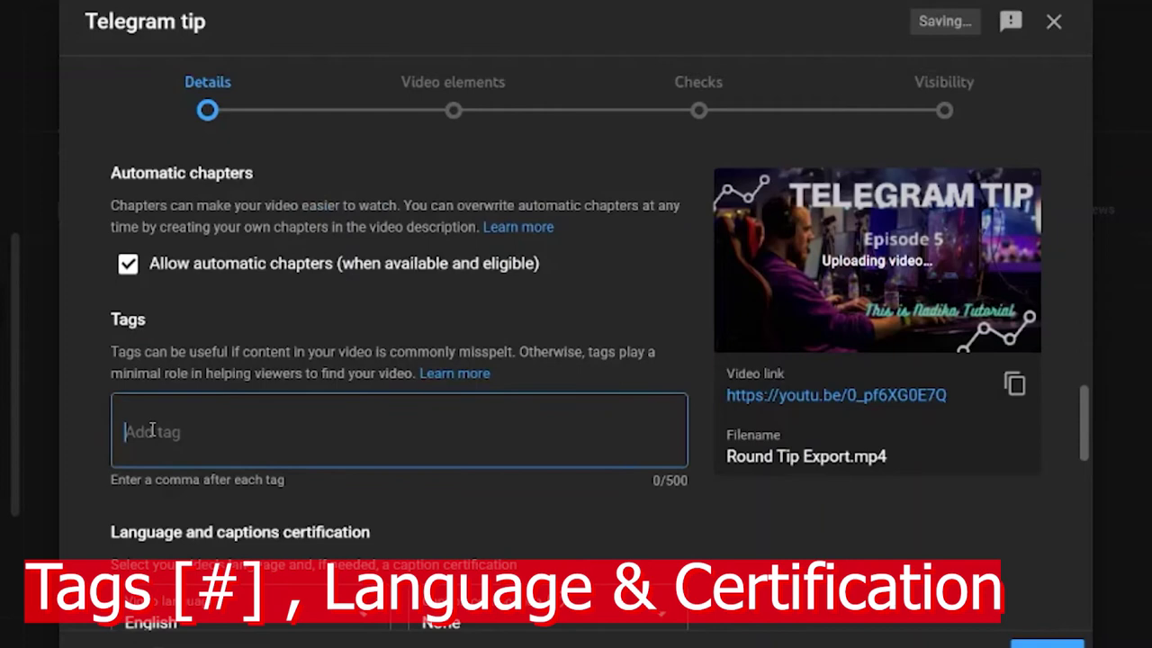
type("#")
type("Nadik")
type("aTutor")
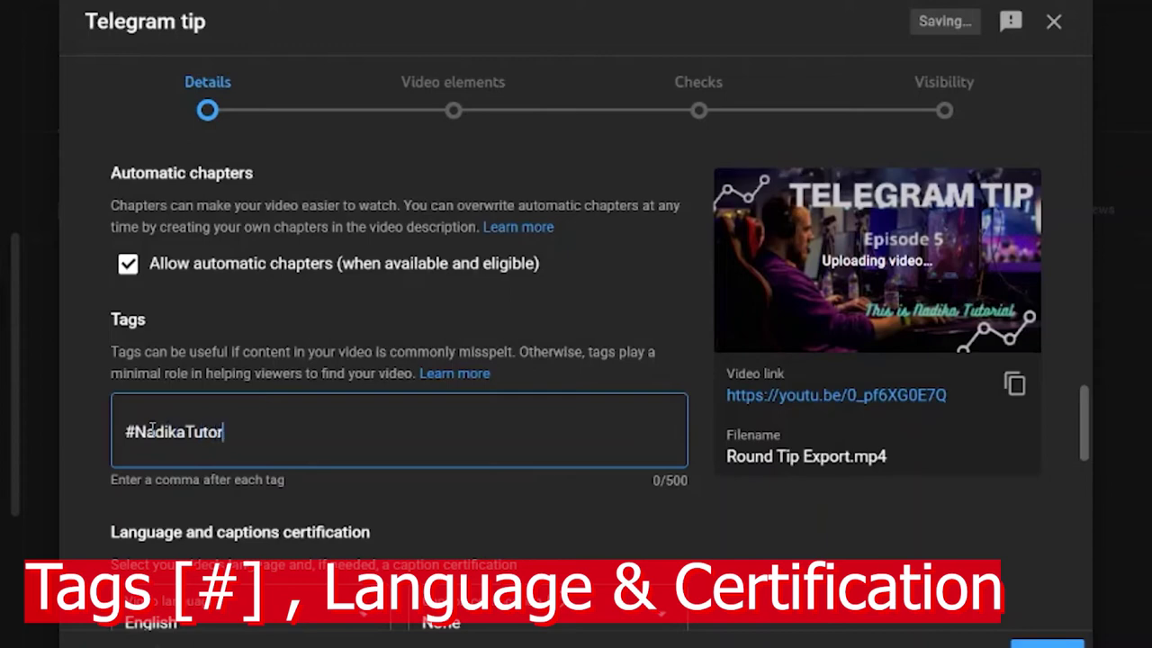
type("ial")
- Set the video language to Sinhala and leave caption certification as None
scroll(151, 430, "down", 2)
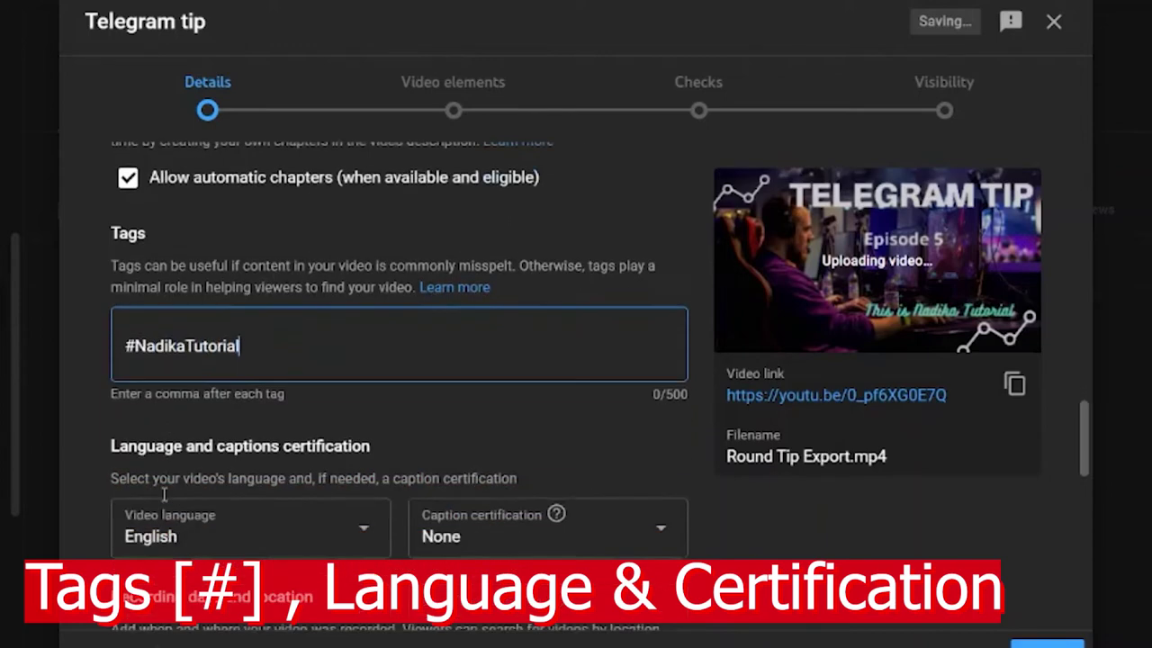
left_click(240, 535)
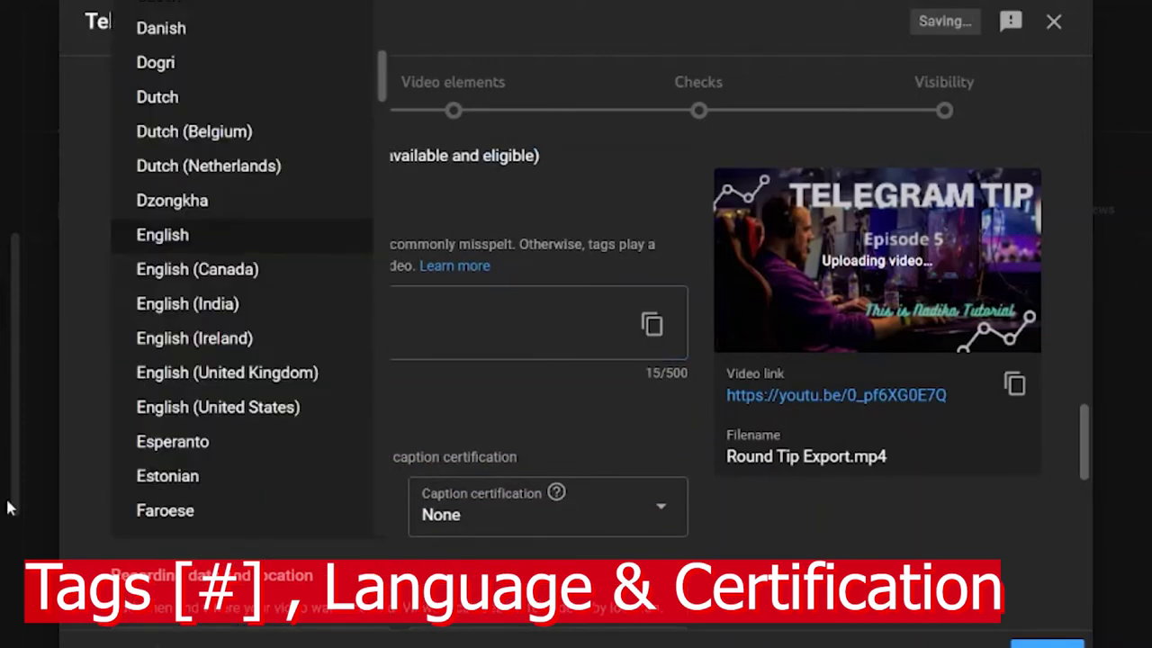
key("s")
scroll(162, 388, "down", 2)
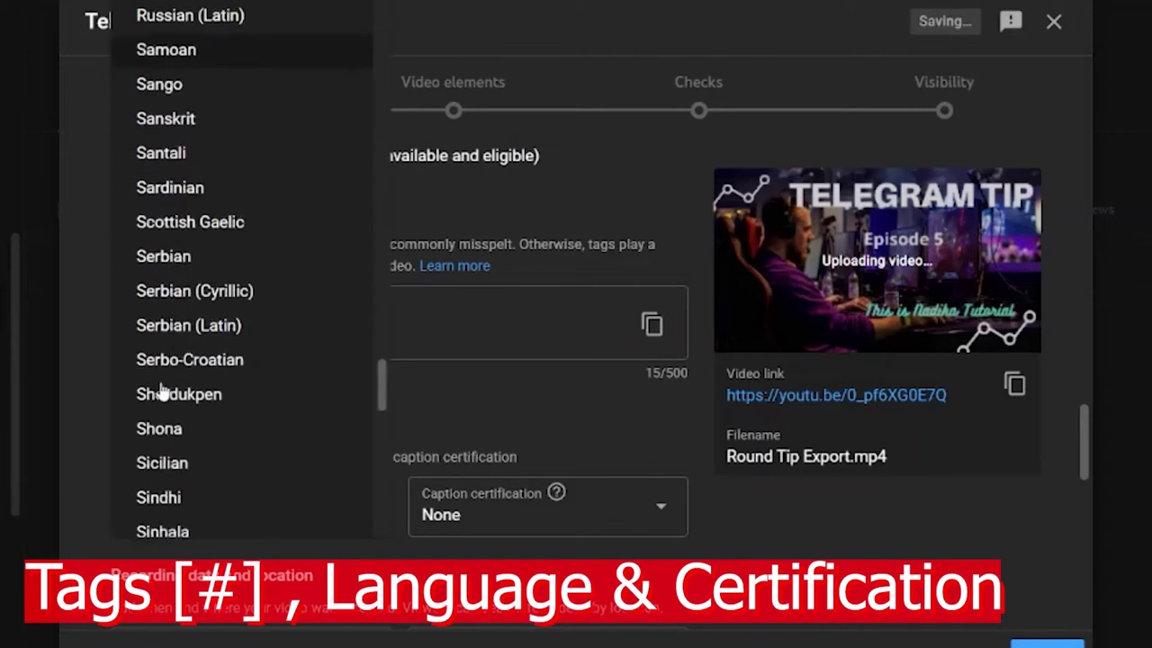
scroll(162, 389, "down", 1)
left_click(195, 501)
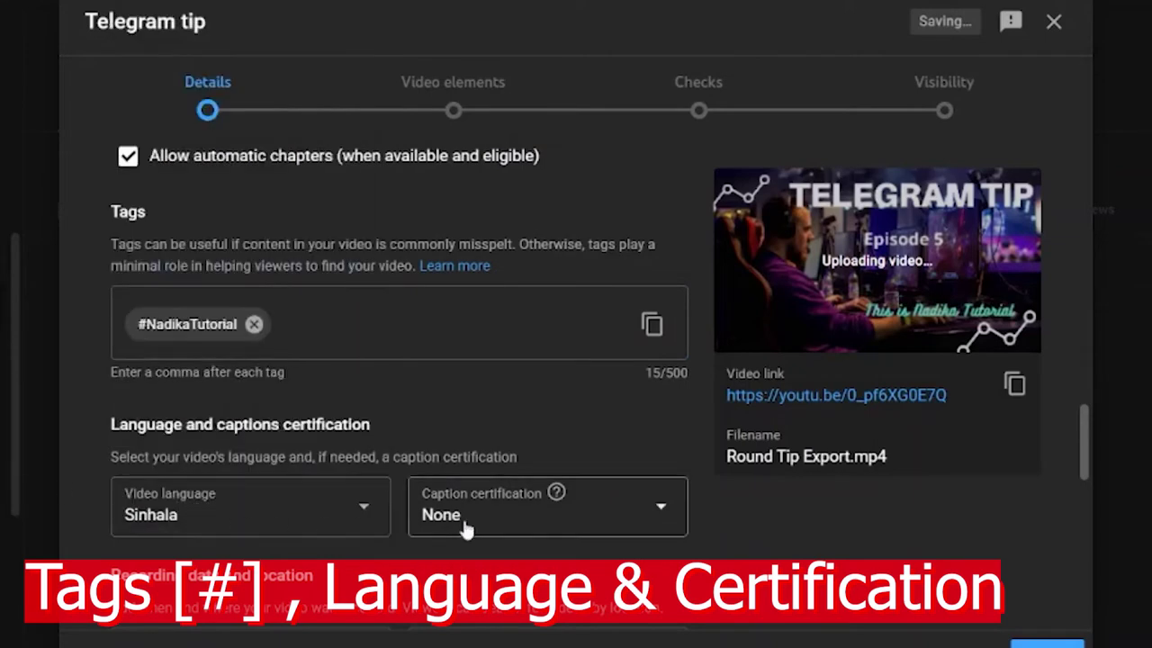
left_click(479, 523)
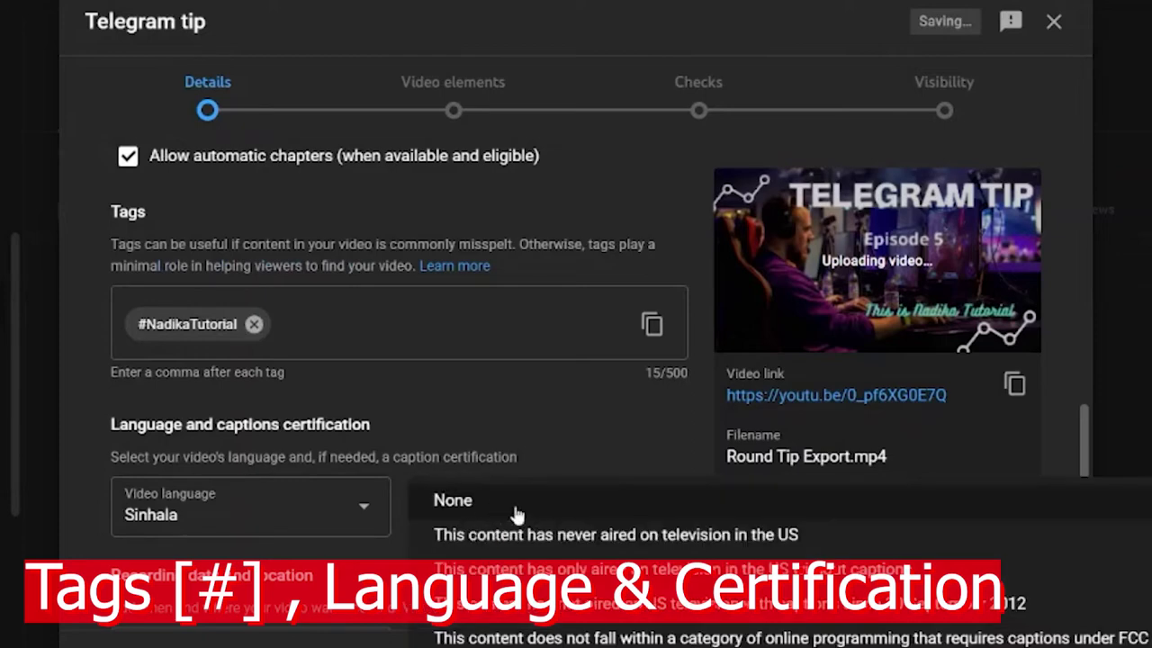
left_click(517, 514)
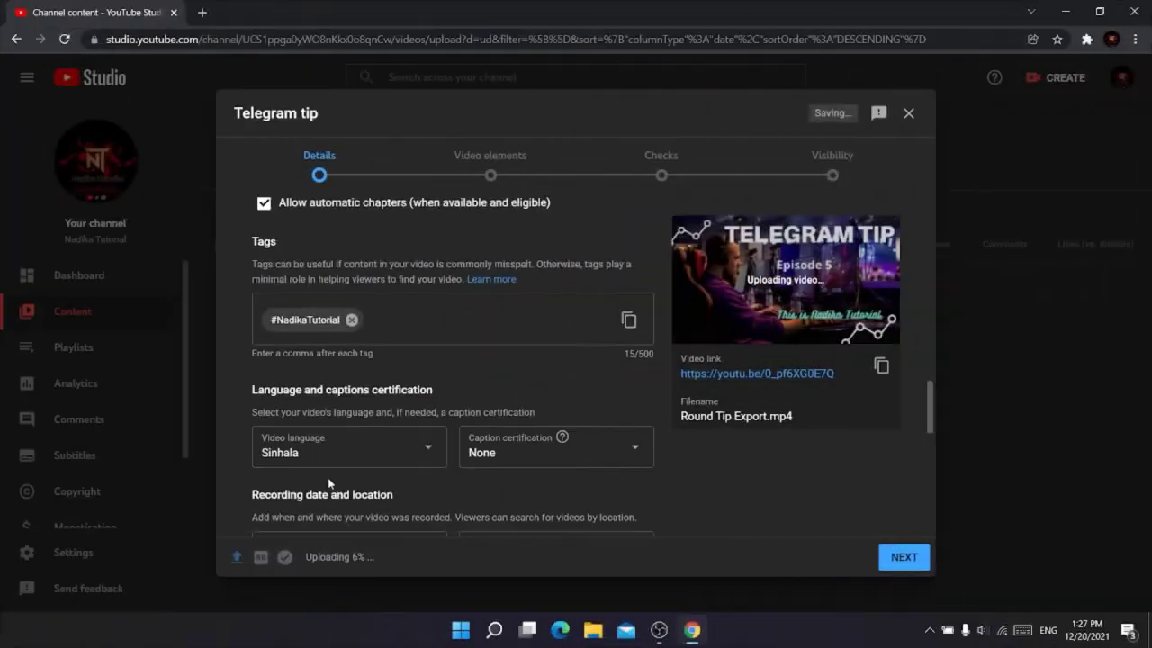
- Set the recording date to 19 Dec 2021
scroll(328, 477, "down", 1)
scroll(322, 439, "down", 1)
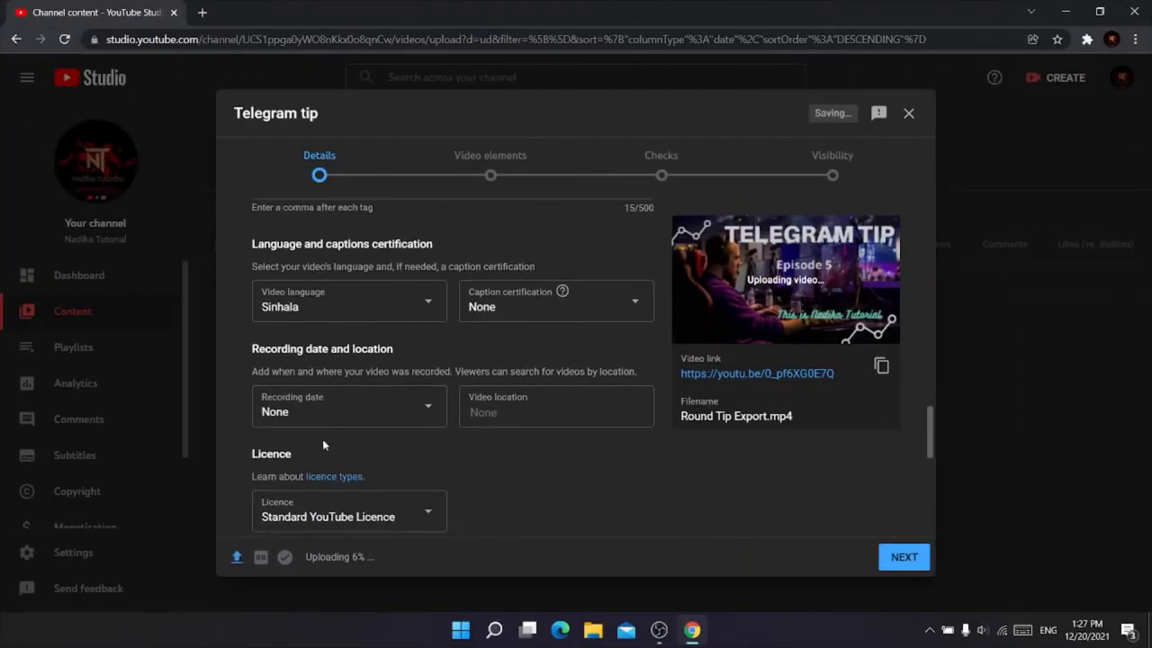
left_click(328, 409)
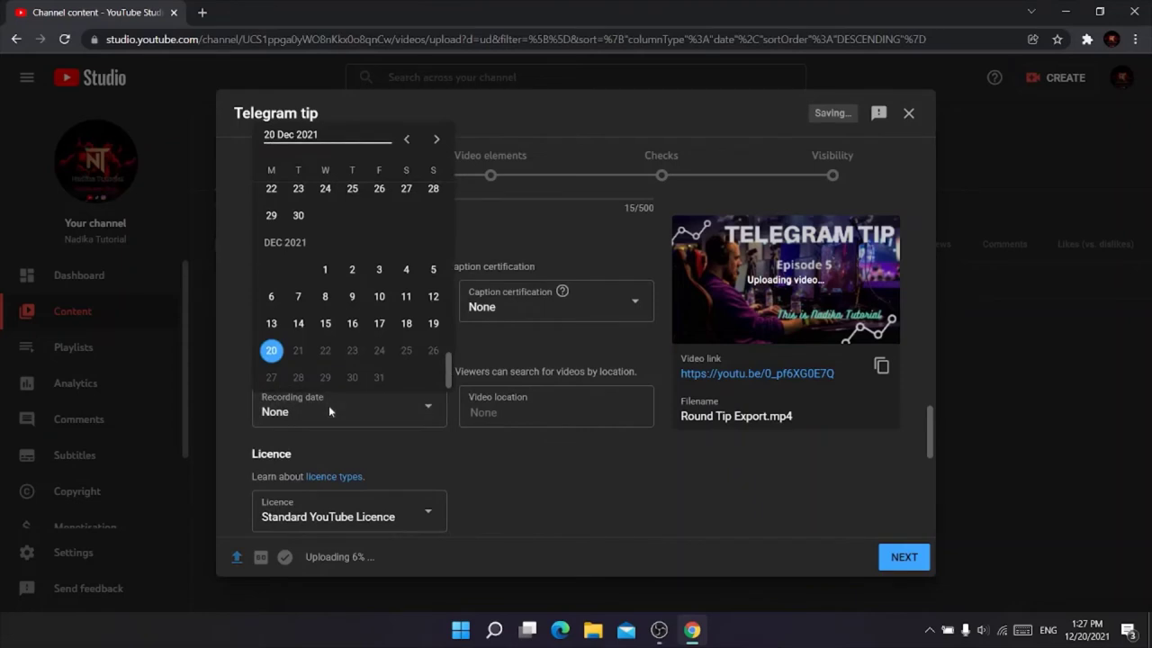
left_click(433, 324)
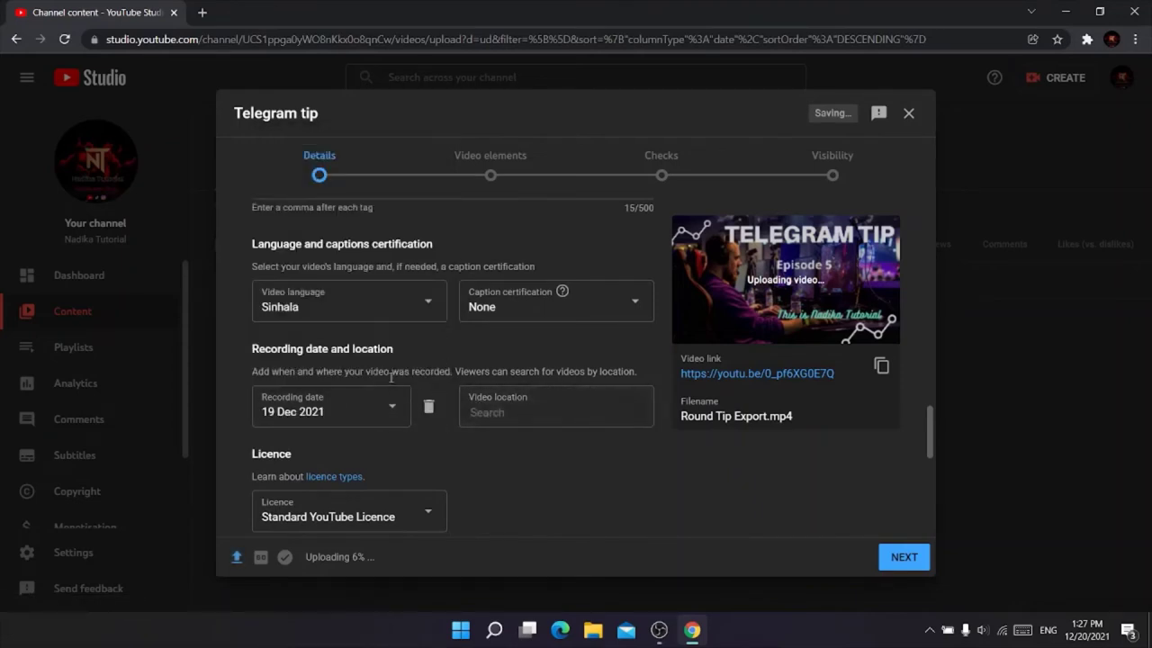
- Set the video location to Sri Lanka from the suggestions
type("Sr")
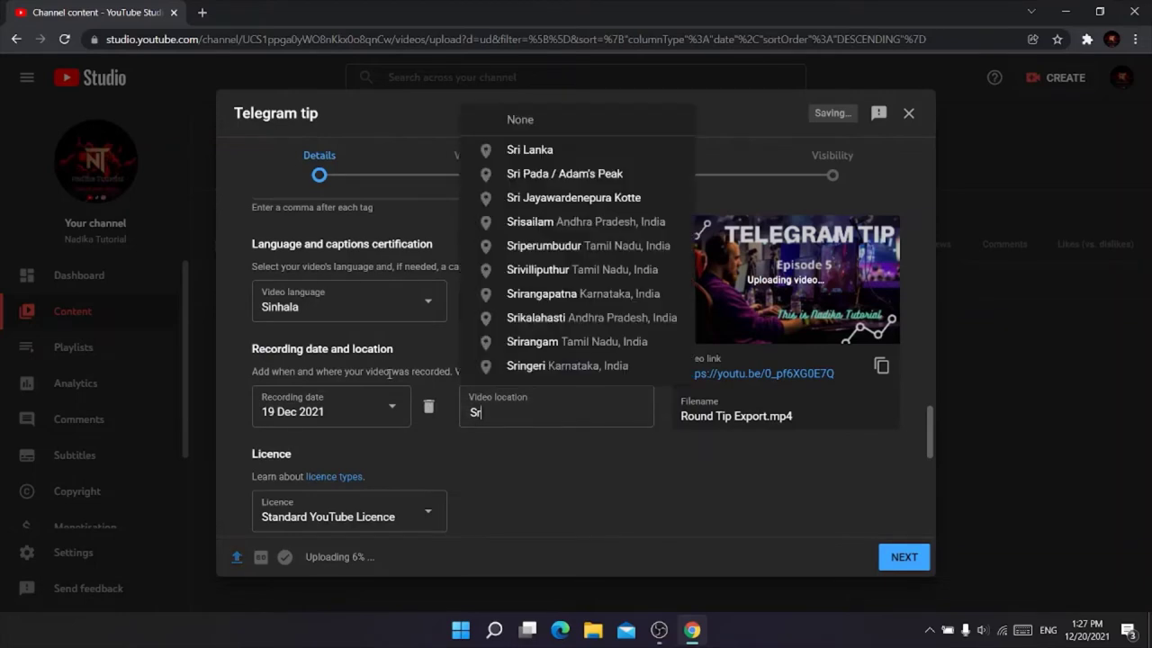
type("i")
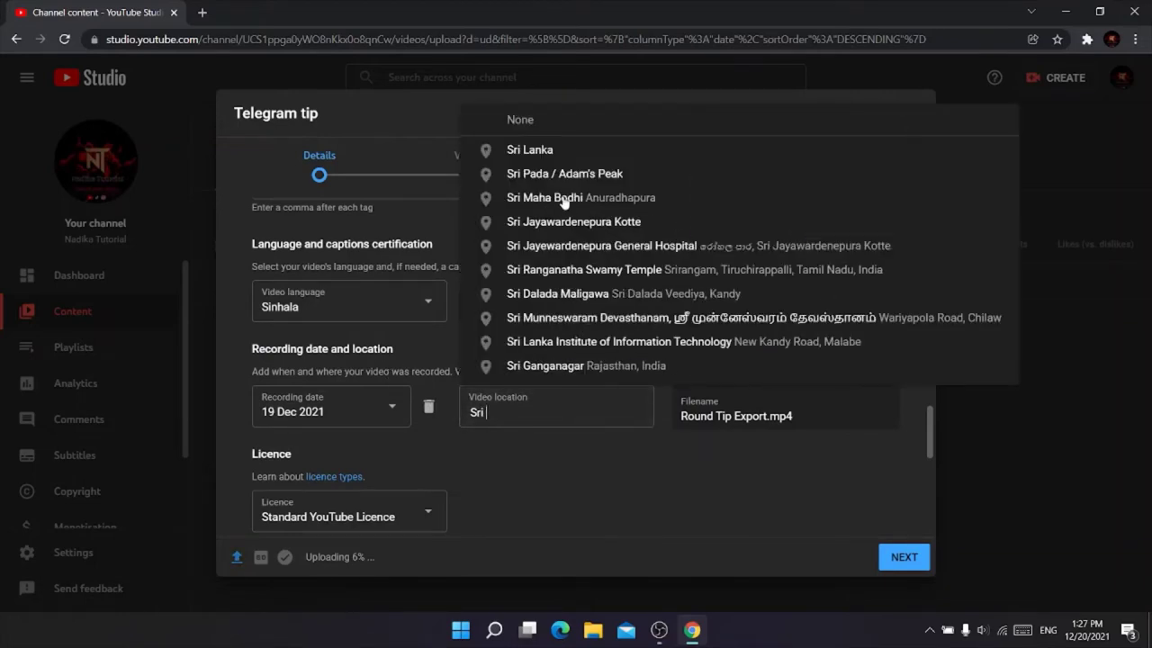
scroll(595, 291, "down", 1)
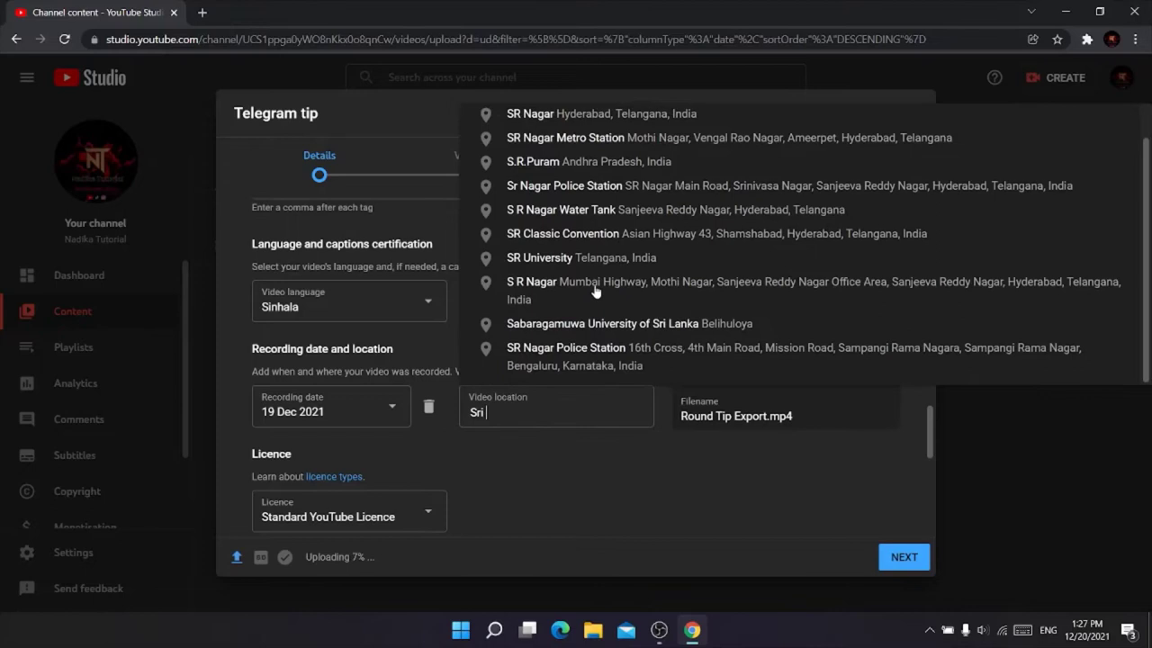
scroll(595, 291, "up", 1)
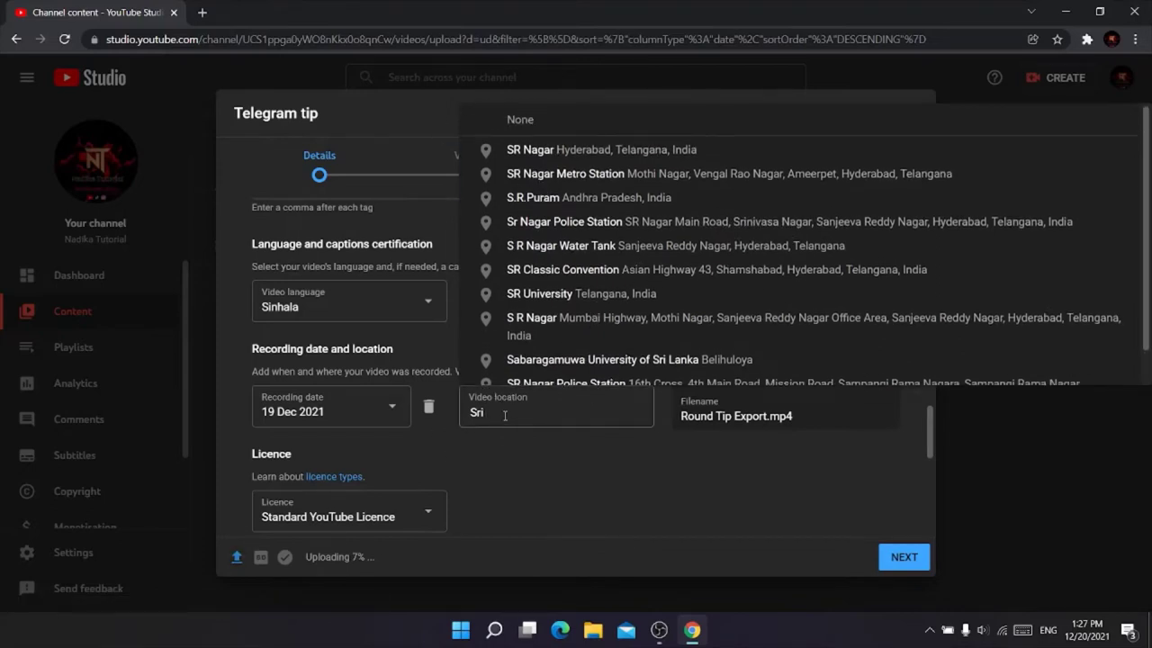
type("L")
type("ank")
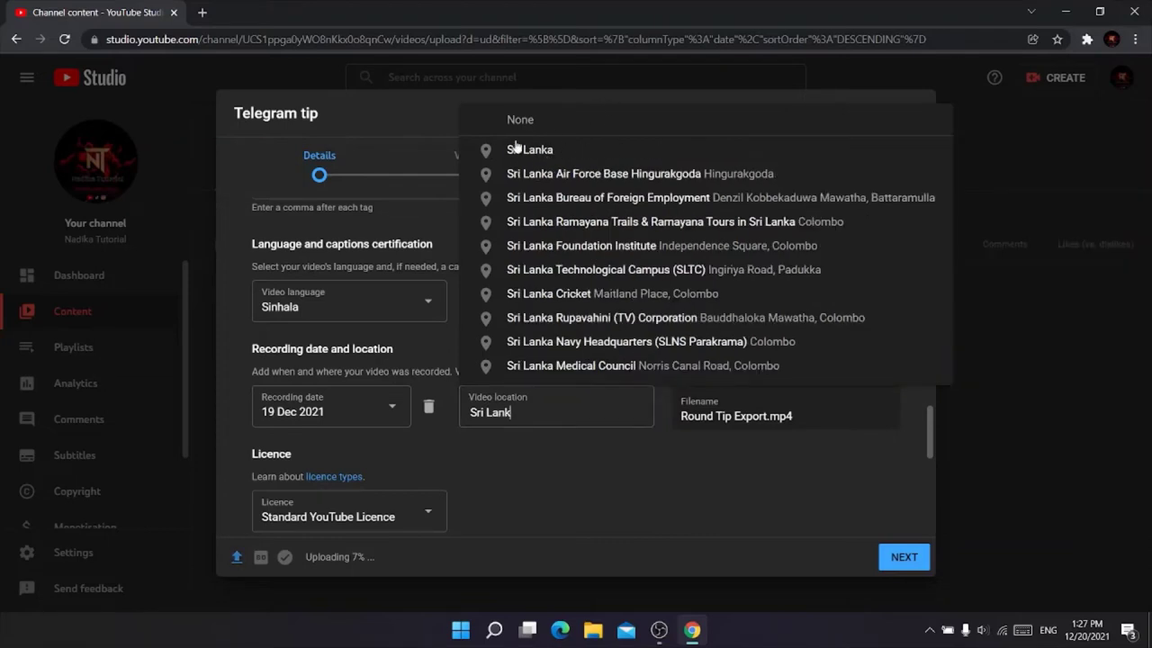
left_click(546, 151)
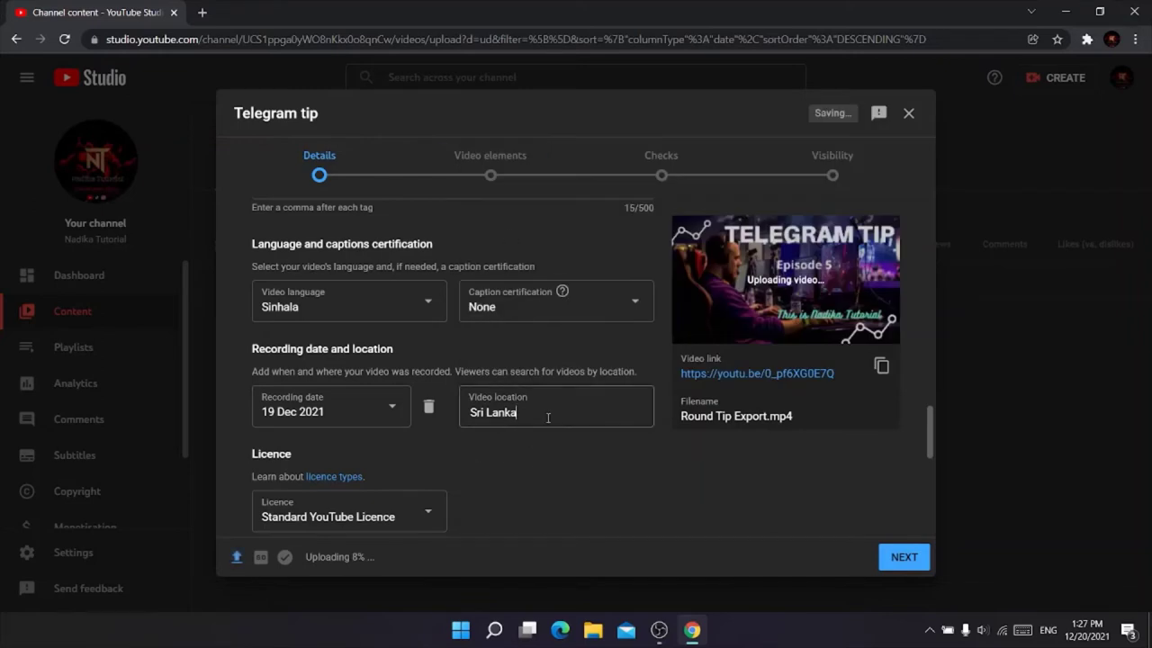
triple_click(510, 425)
left_click(412, 447)
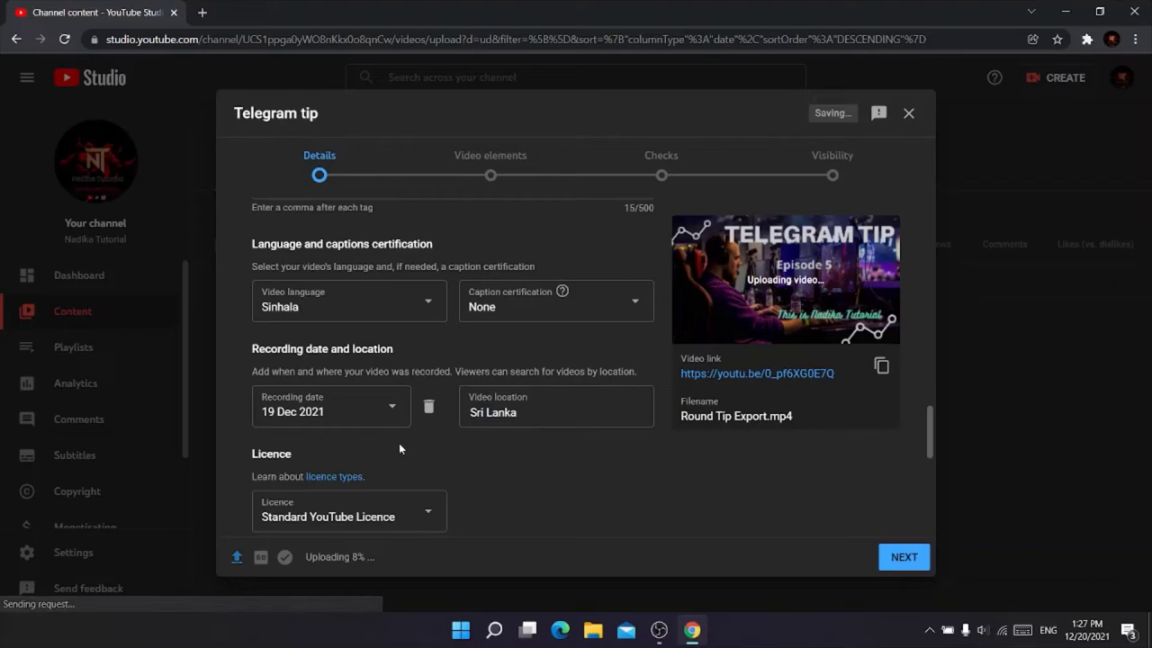
- Pick Creative Commons – Attribution from the Licence dropdown
scroll(398, 443, "down", 3)
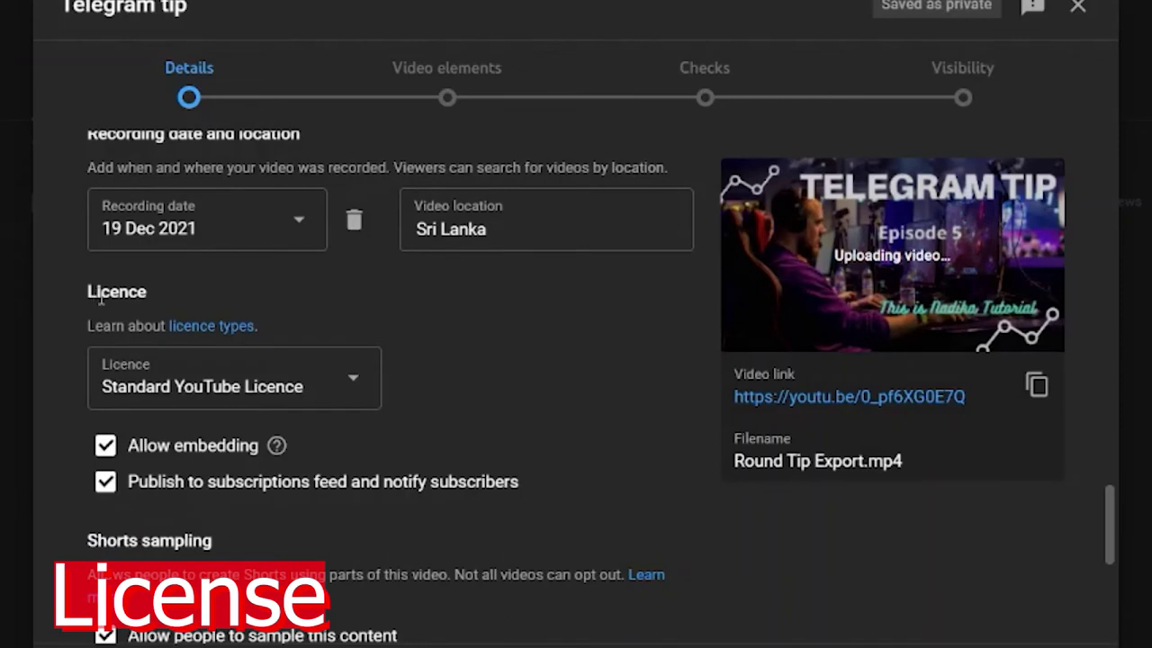
left_click_drag(75, 297, 151, 292)
left_click(204, 303)
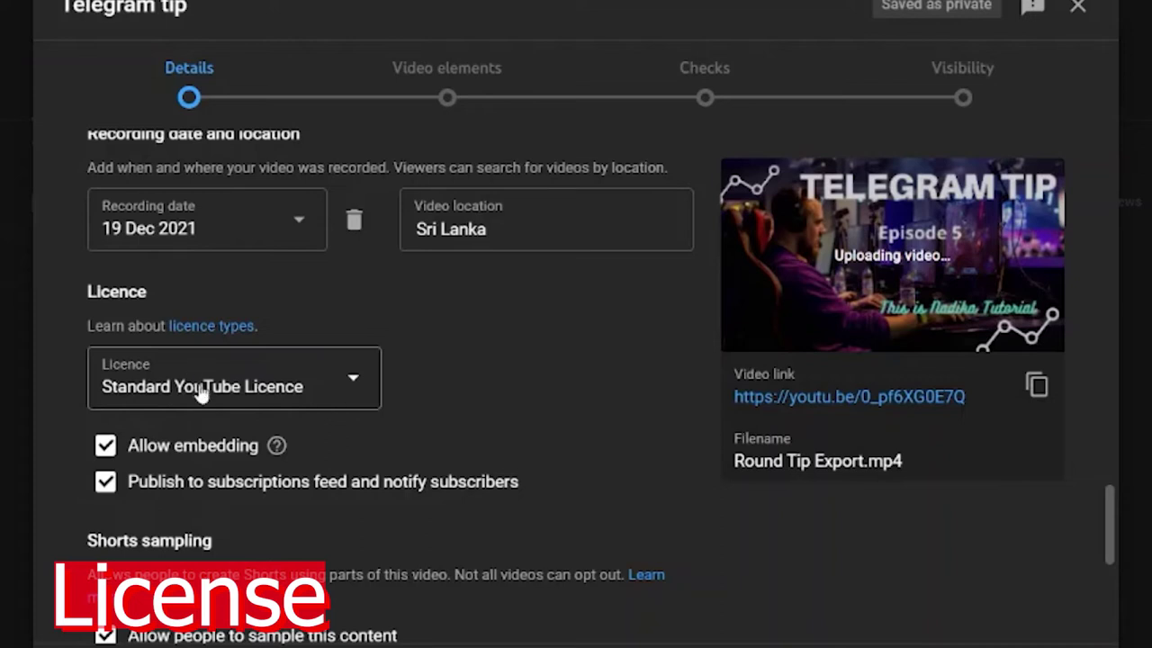
left_click(359, 387)
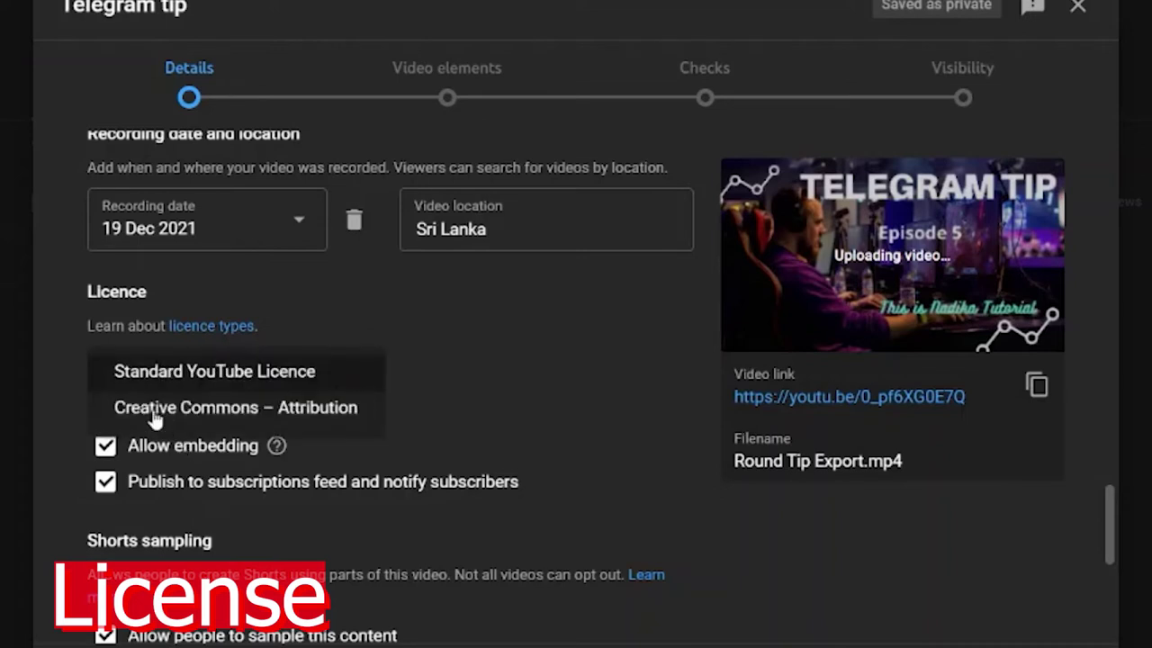
left_click(293, 409)
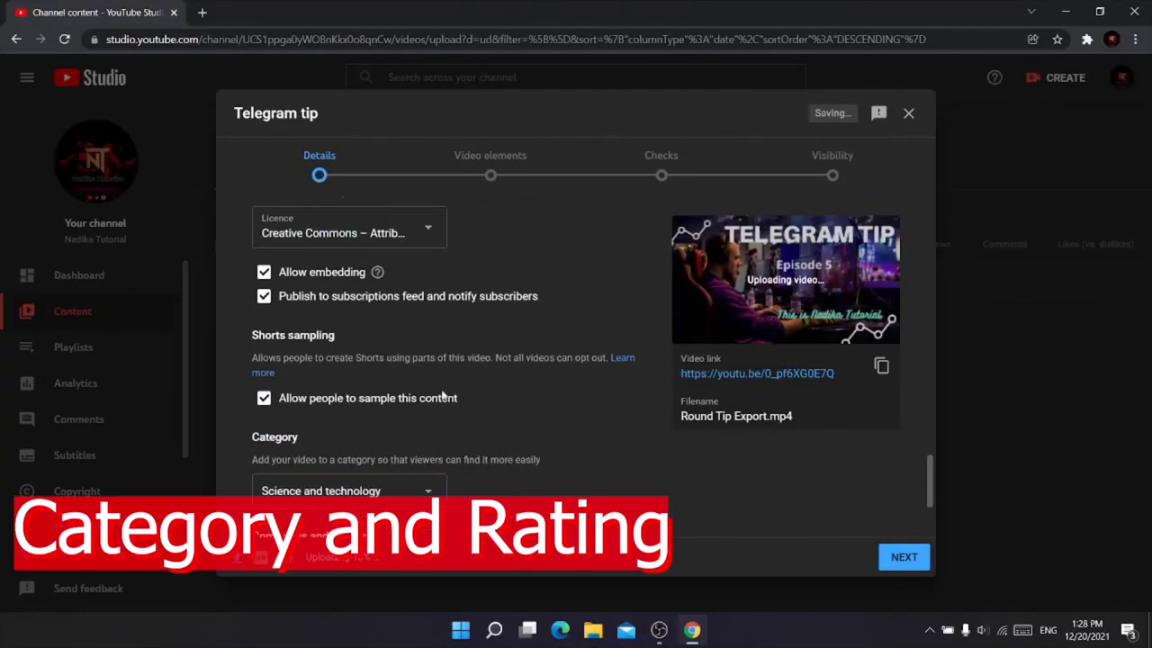
- Keep the video category as Science and technology
scroll(441, 399, "down", 1)
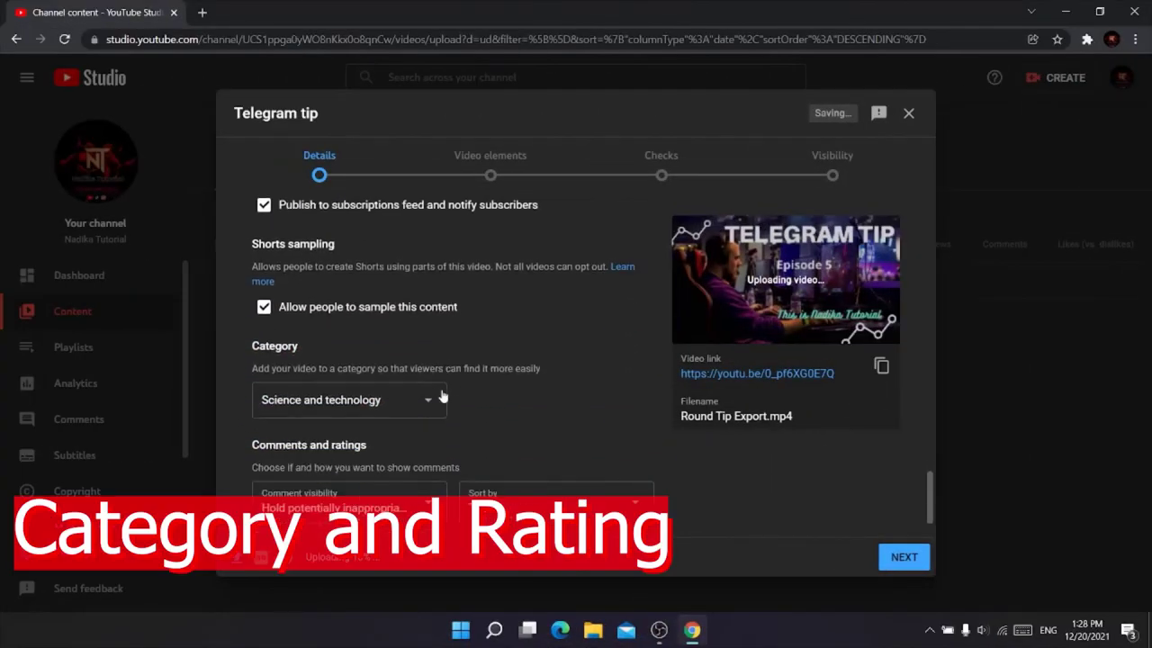
left_click(356, 402)
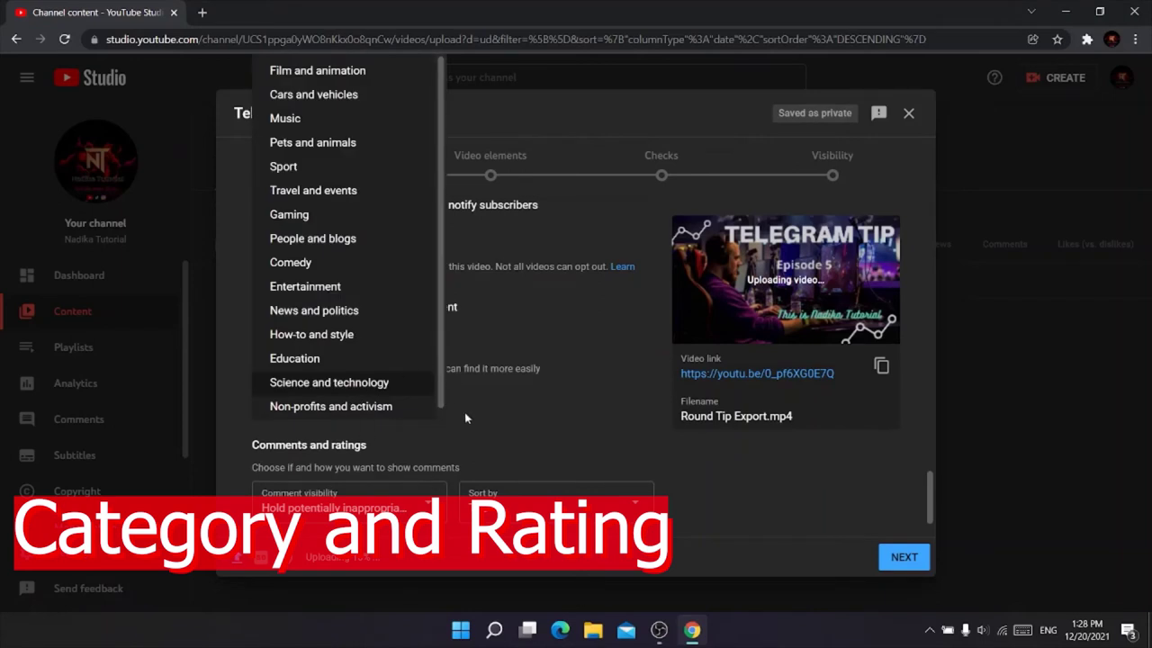
left_click(501, 434)
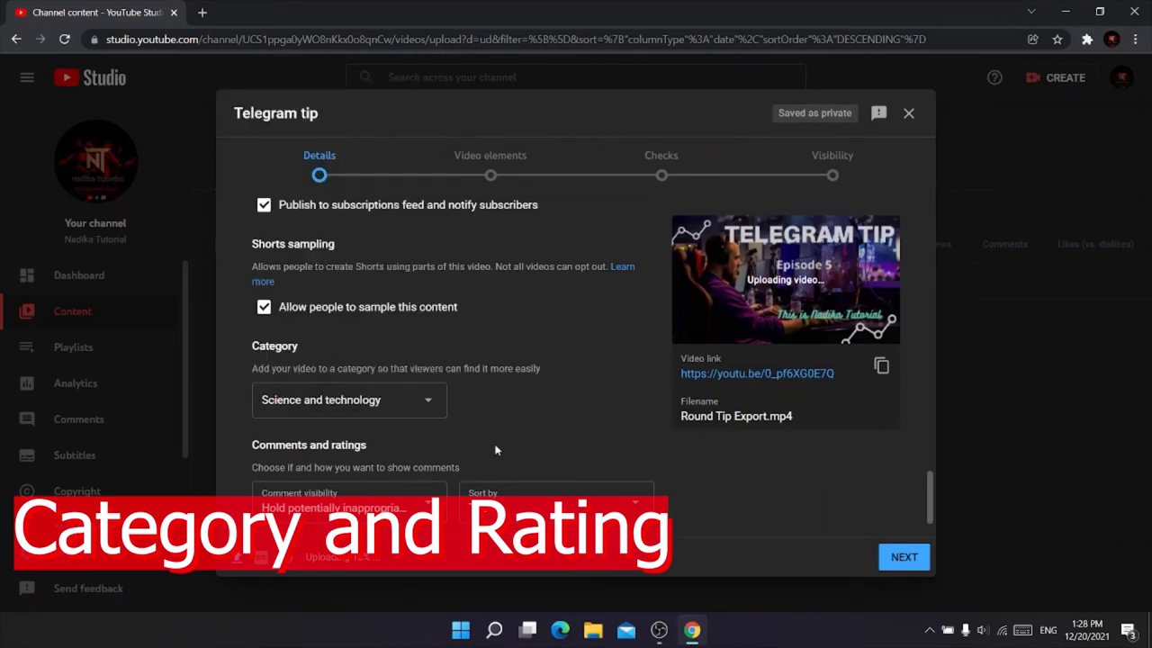
- Review the comment Sort by options and advance to the Video elements step
scroll(523, 460, "down", 1)
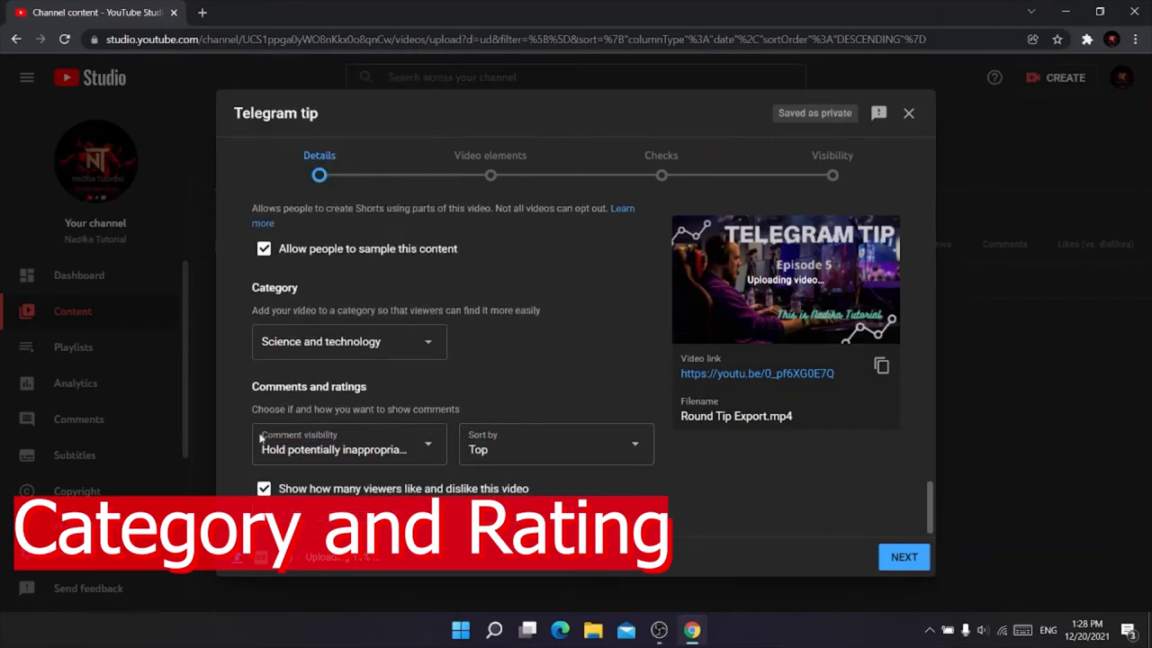
left_click_drag(250, 387, 383, 394)
left_click(396, 410)
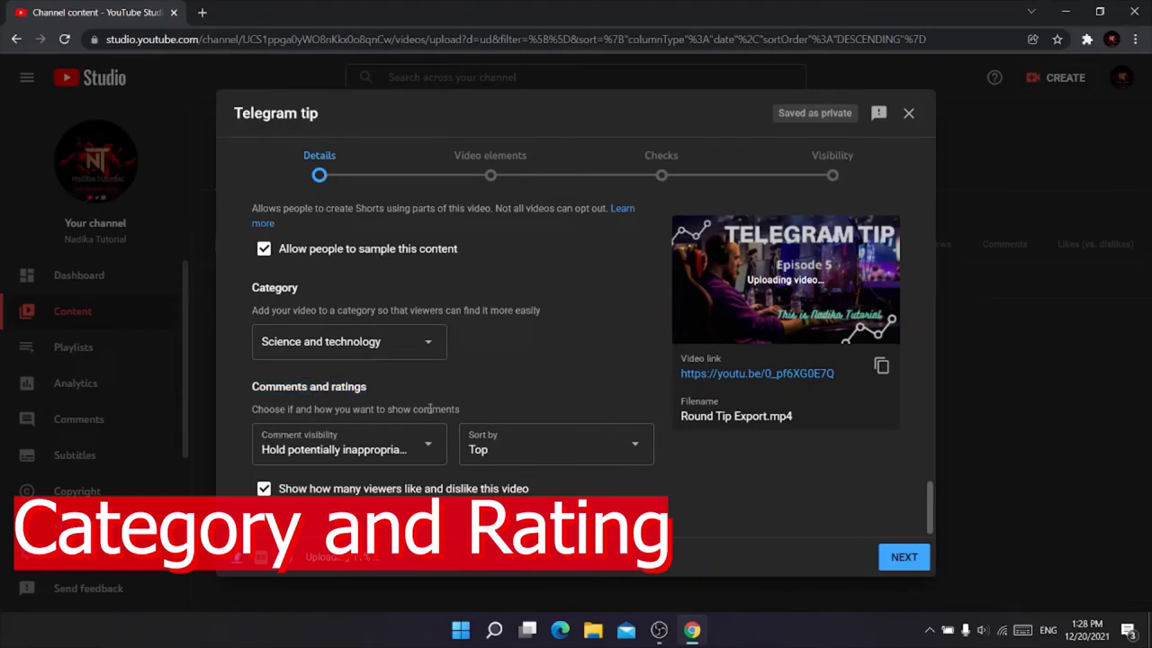
left_click(510, 454)
left_click(555, 448)
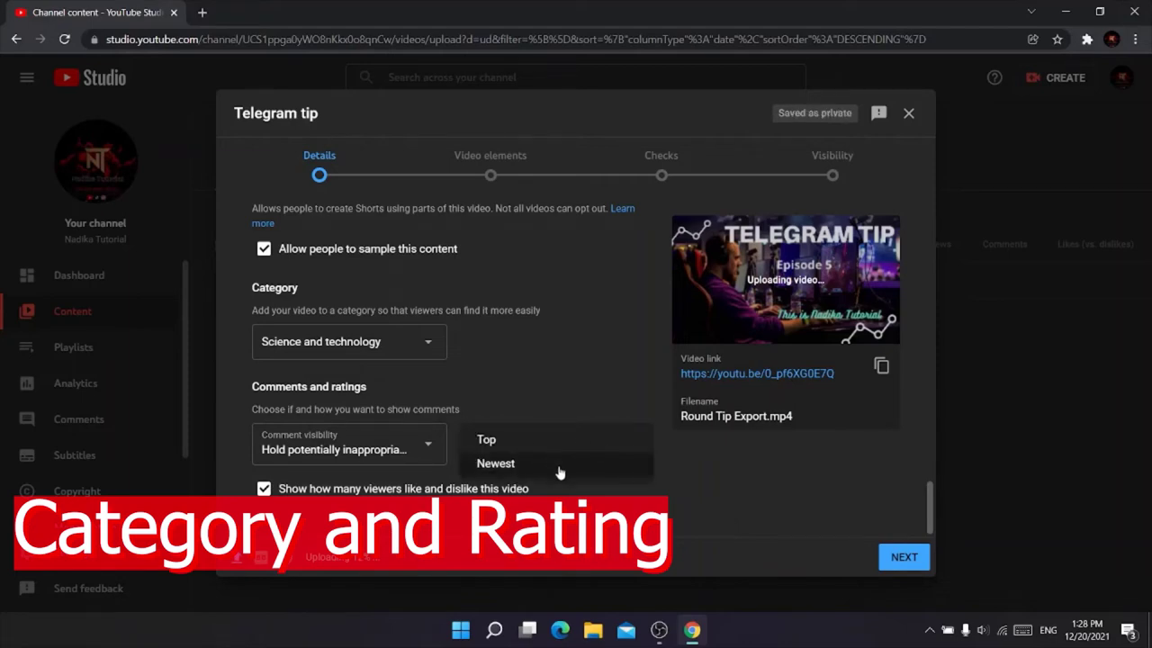
left_click(559, 464)
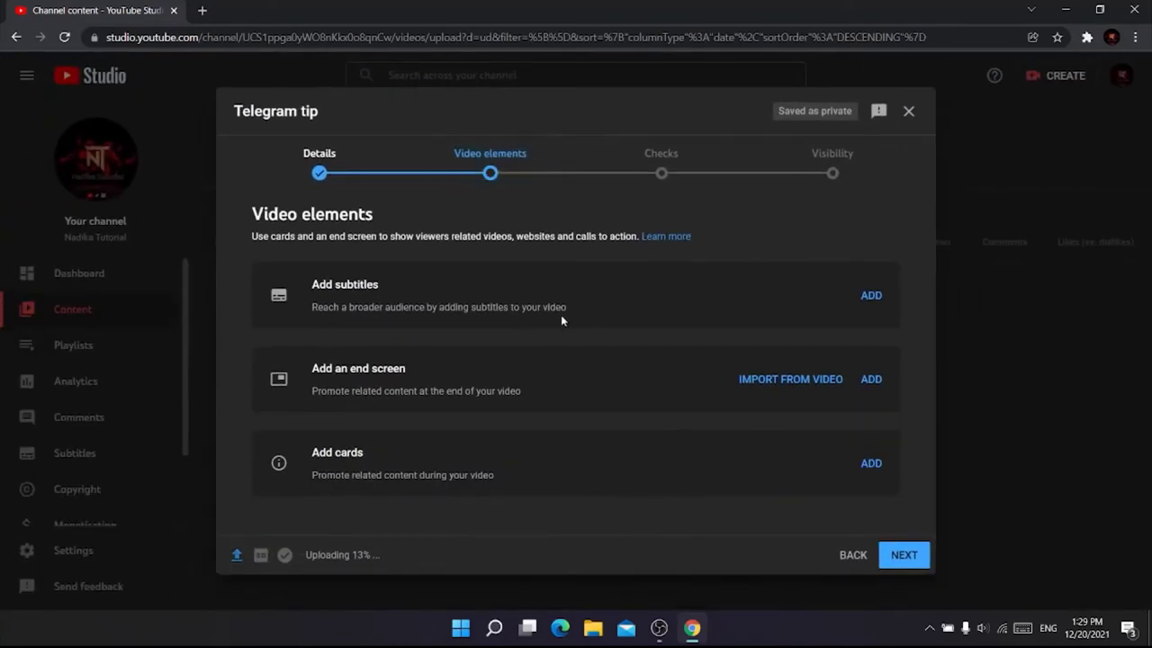
- Highlight the subtitles, end screen and cards headings, then start adding Sinhala subtitles
left_click_drag(333, 284, 467, 291)
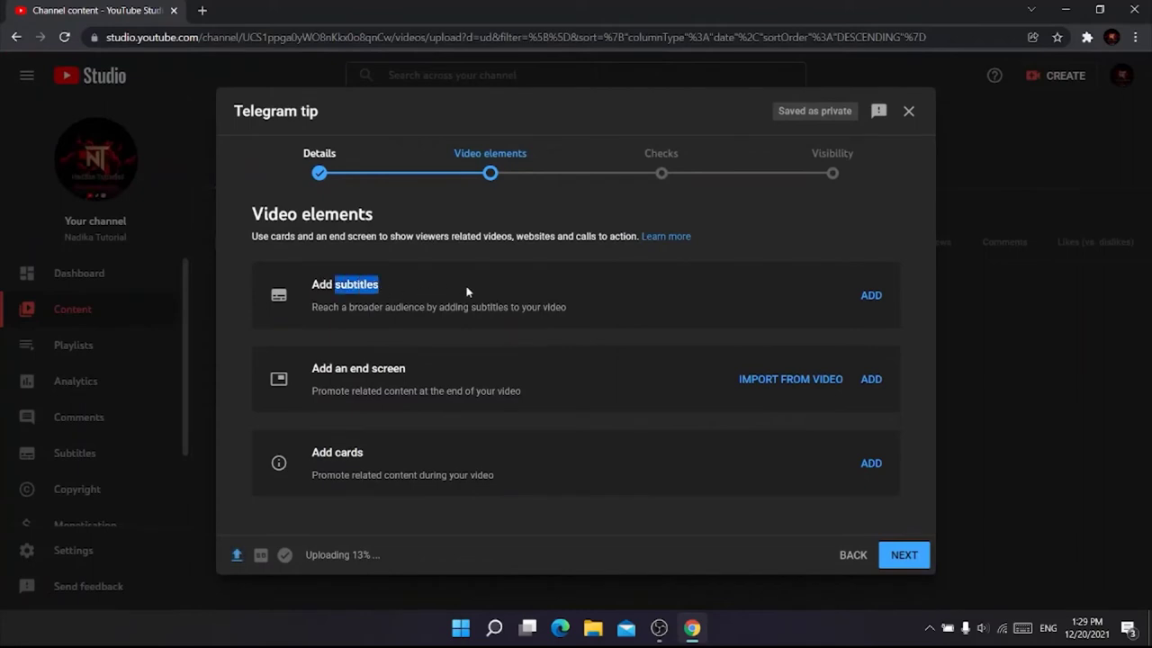
left_click(368, 358)
left_click_drag(415, 364, 309, 368)
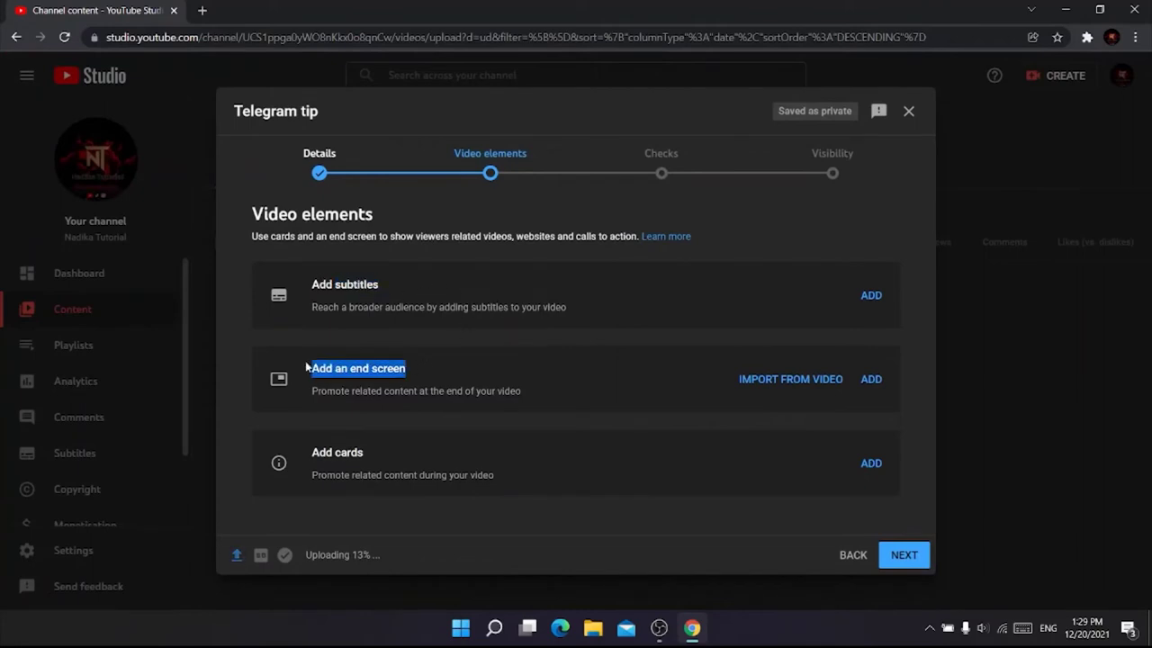
left_click(465, 368)
left_click_drag(305, 440, 383, 457)
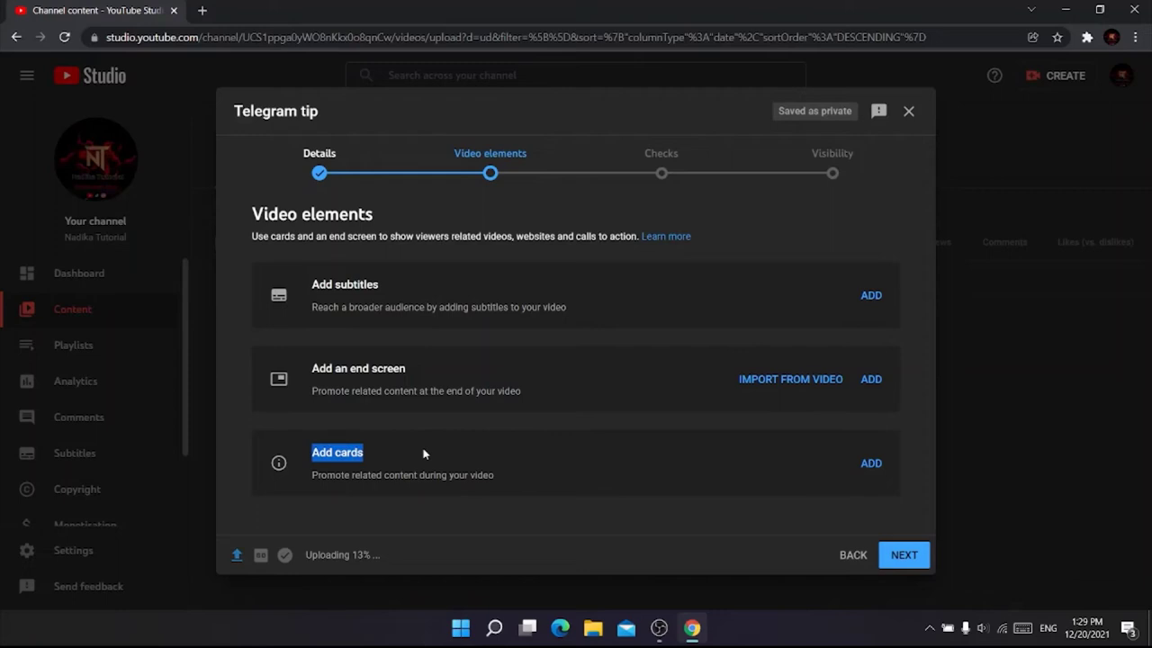
left_click(396, 455)
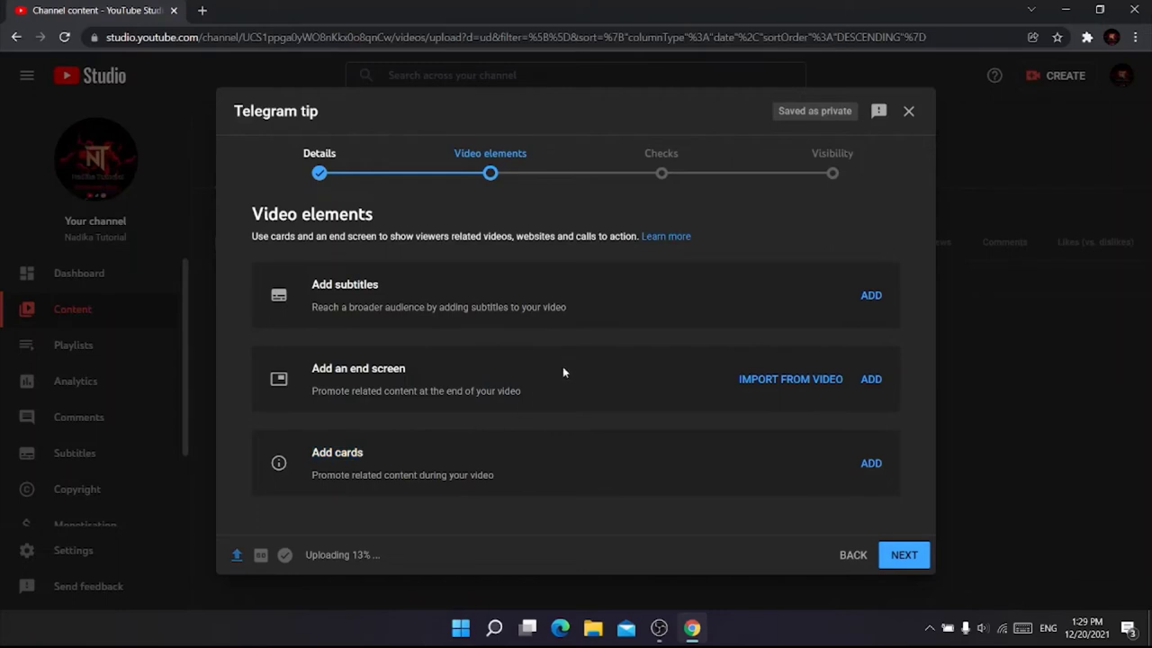
left_click(870, 294)
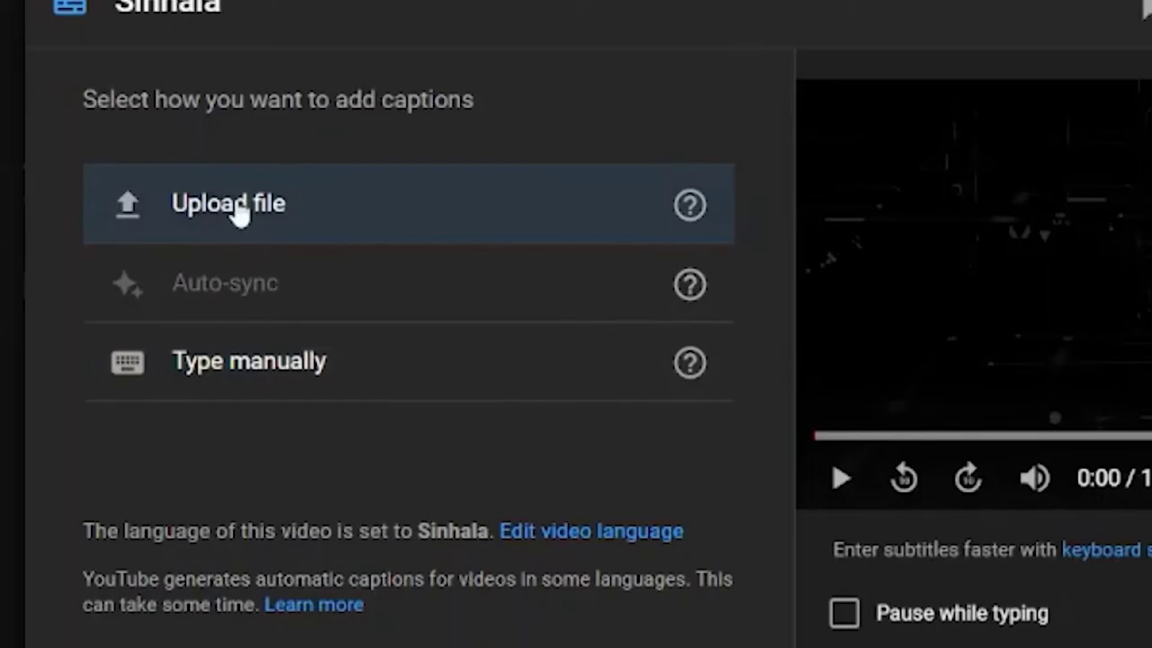
- Type the caption 'fbdf' manually as the Sinhala subtitle track and save it
left_click(238, 211)
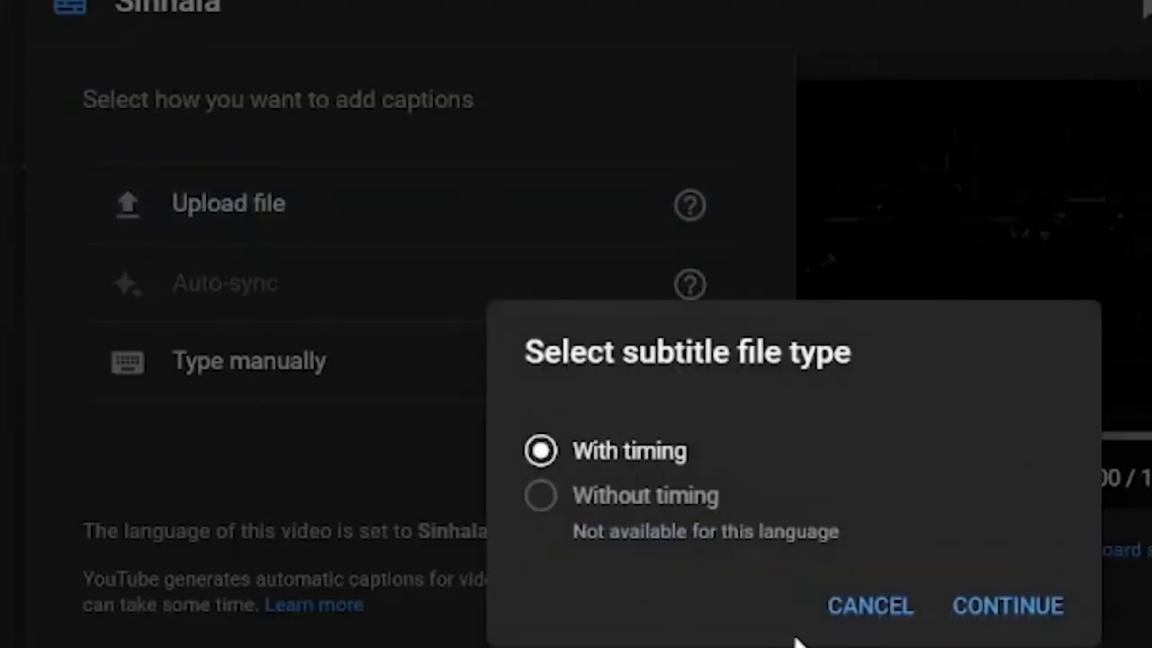
left_click(871, 608)
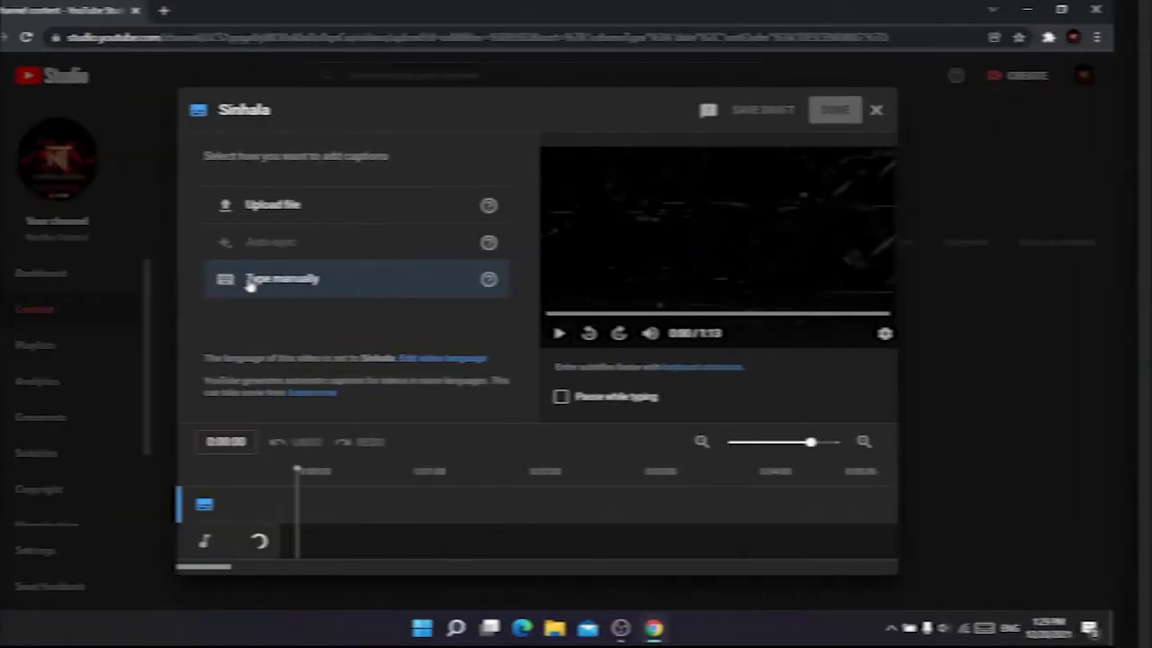
left_click(286, 283)
type("fbdf")
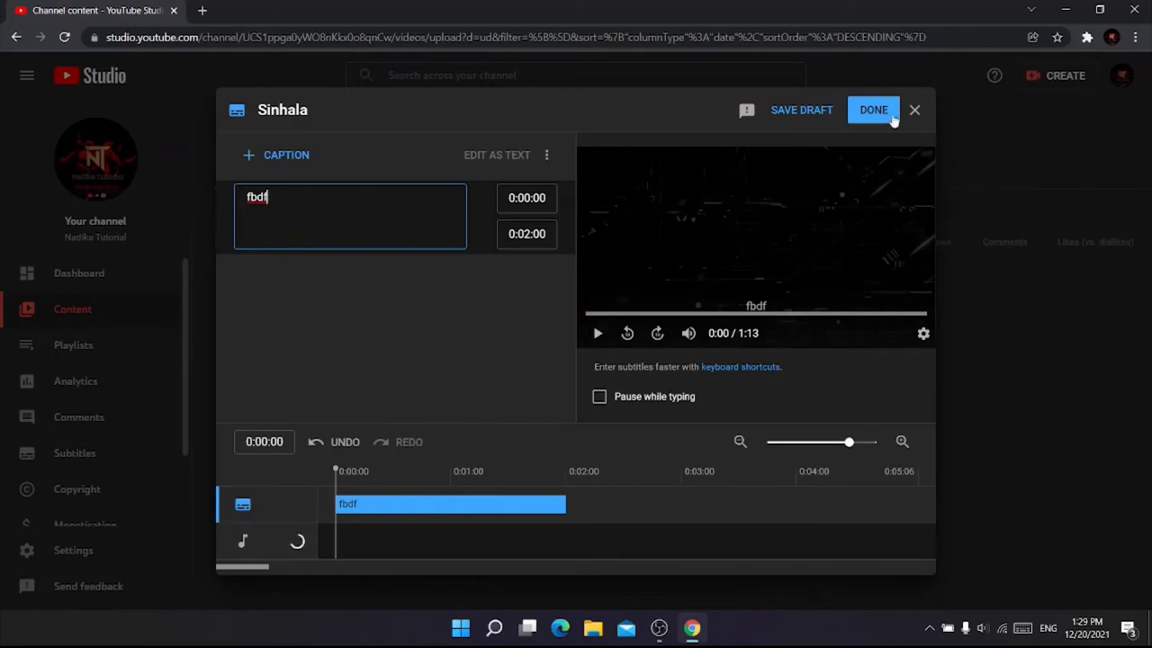
left_click(876, 115)
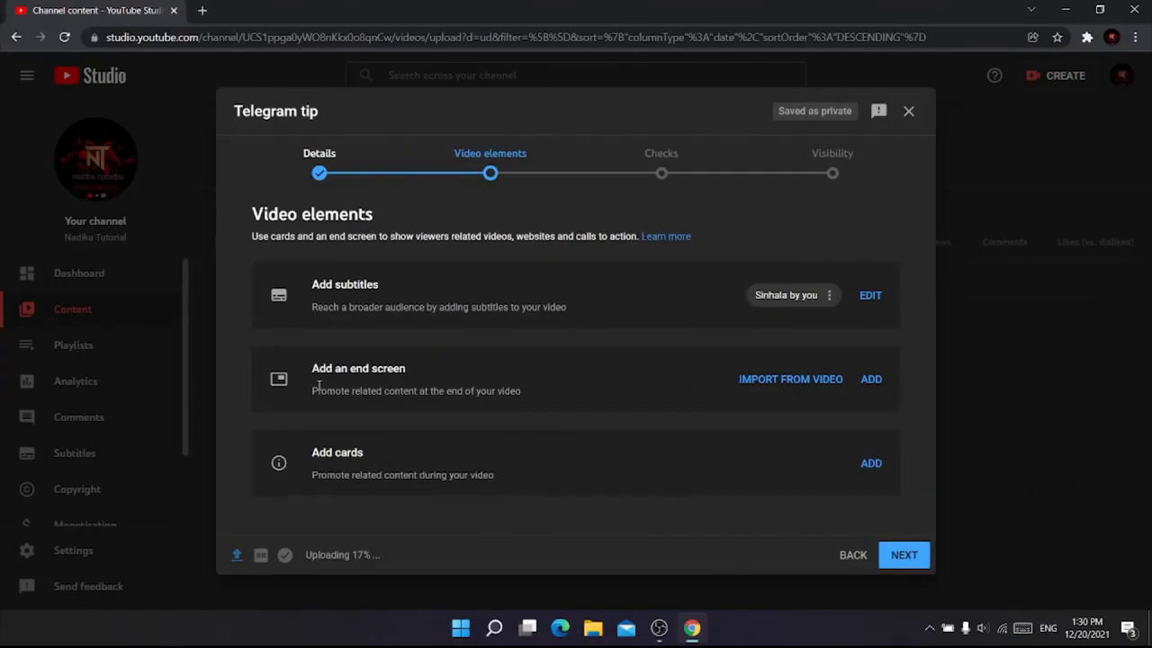
left_click_drag(317, 368, 604, 391)
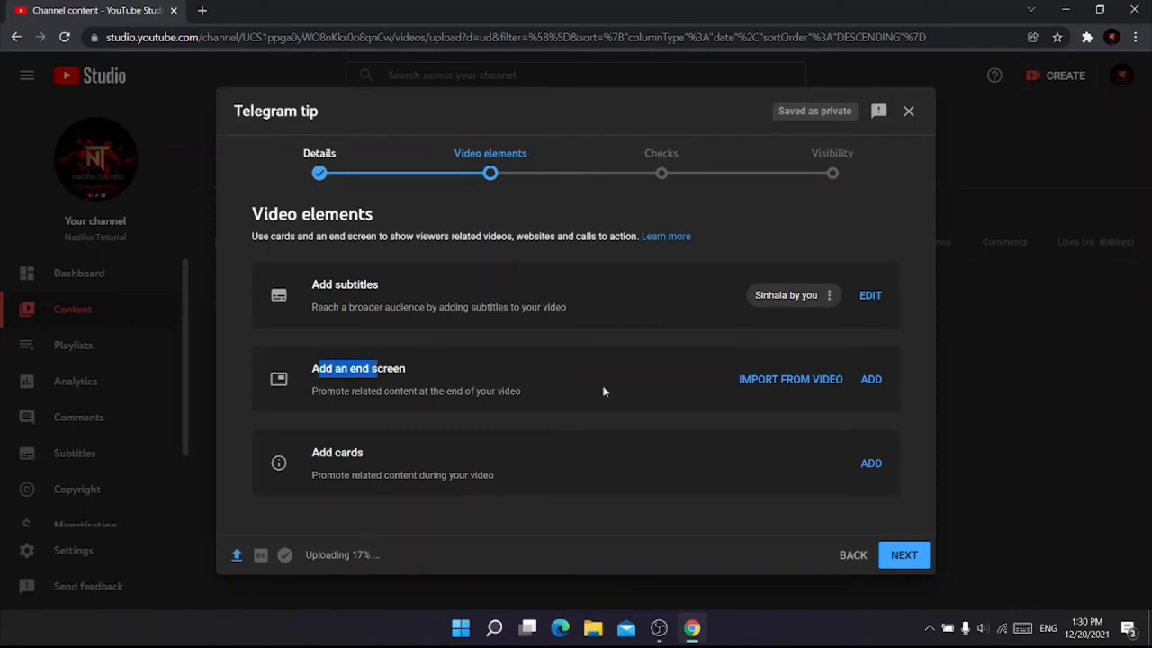
left_click(675, 396)
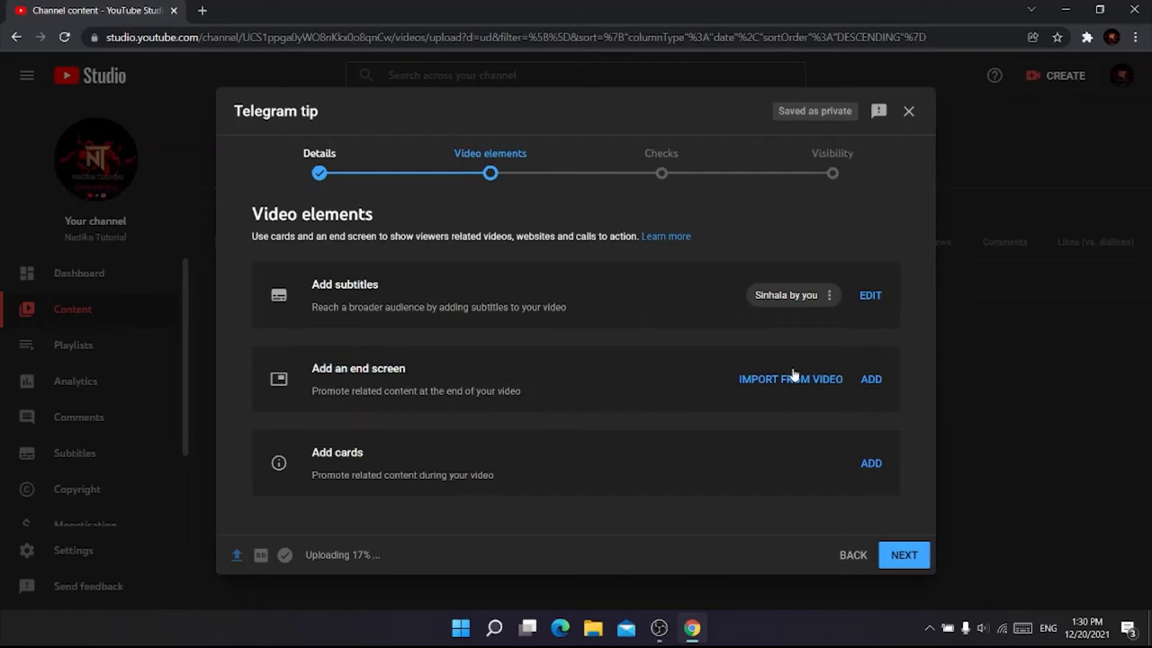
- Open the End Screens editor and scroll up and down through its template list
left_click(870, 382)
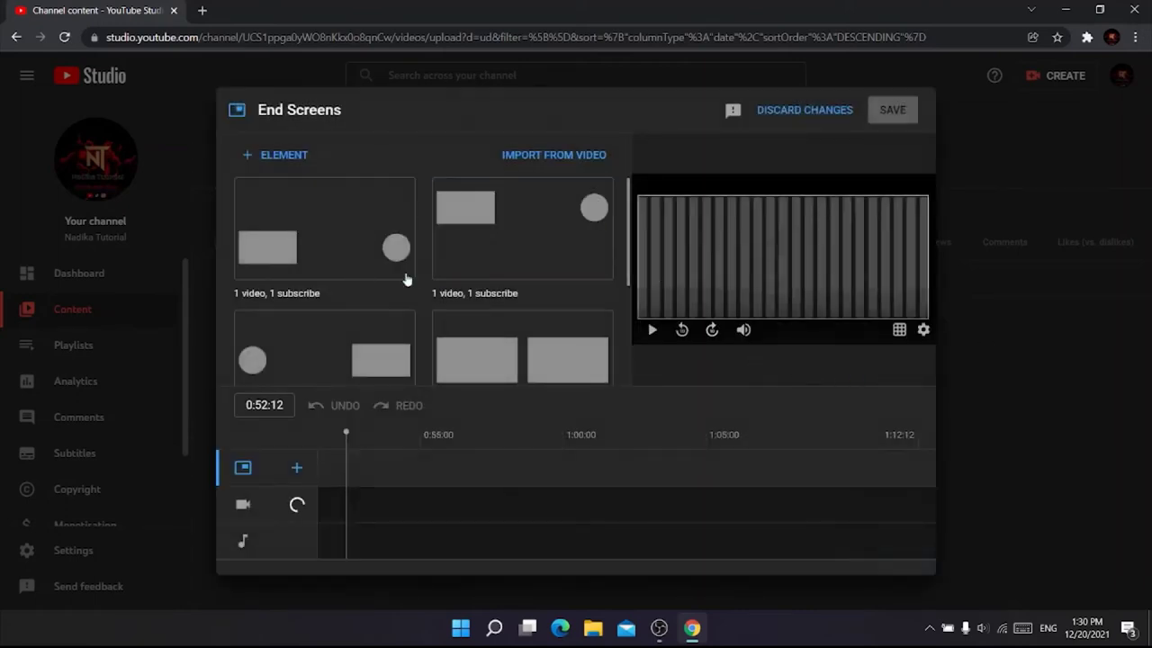
scroll(411, 300, "down", 2)
scroll(459, 323, "up", 2)
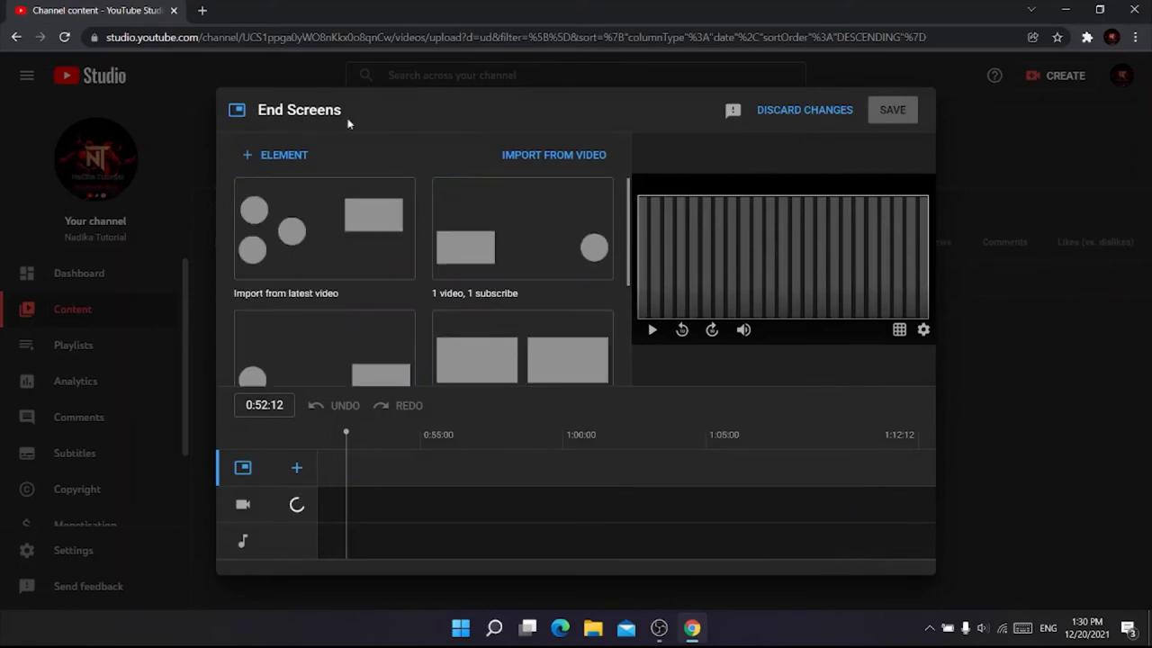
scroll(367, 211, "down", 1)
scroll(329, 262, "up", 1)
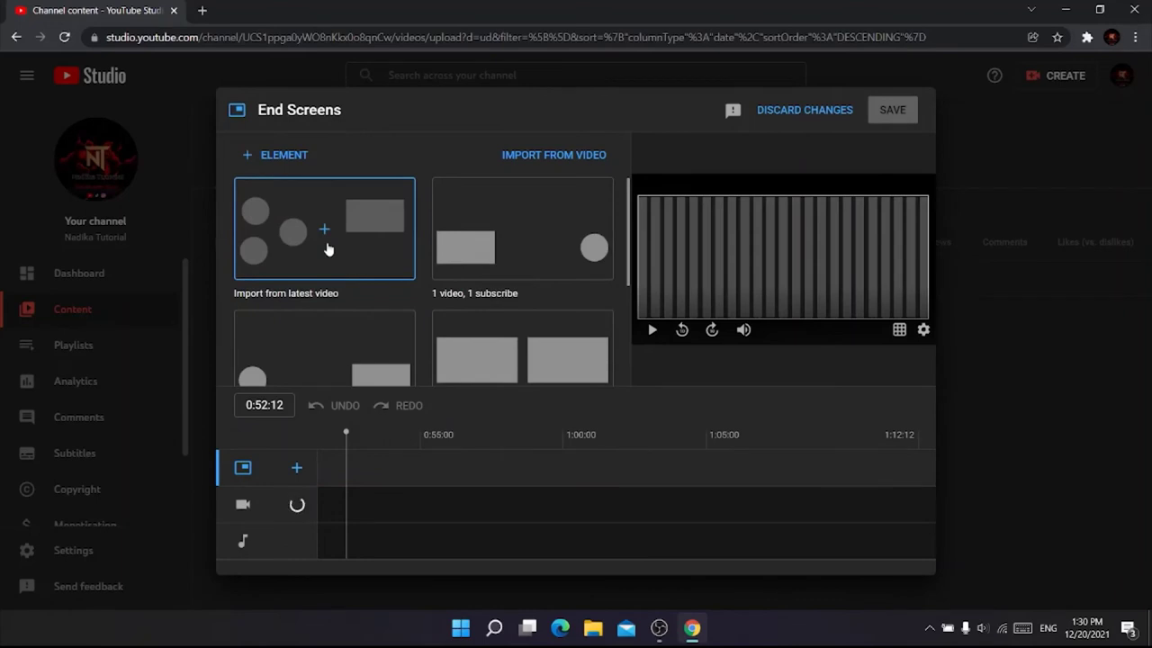
scroll(342, 288, "down", 1)
scroll(396, 297, "down", 1)
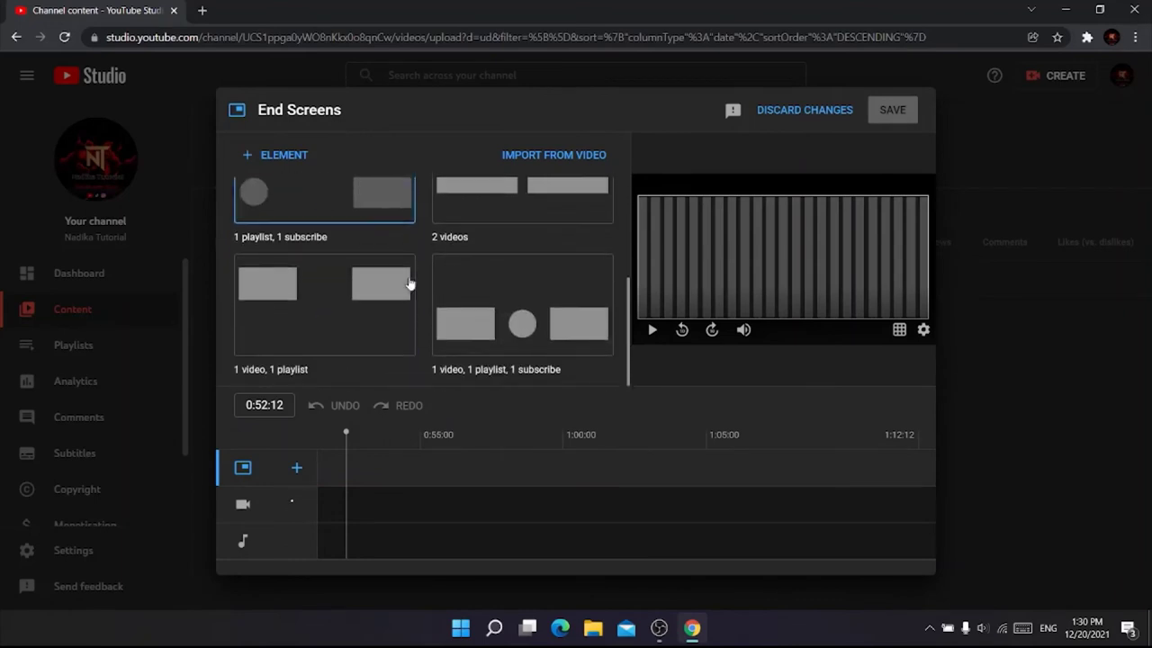
scroll(409, 284, "up", 1)
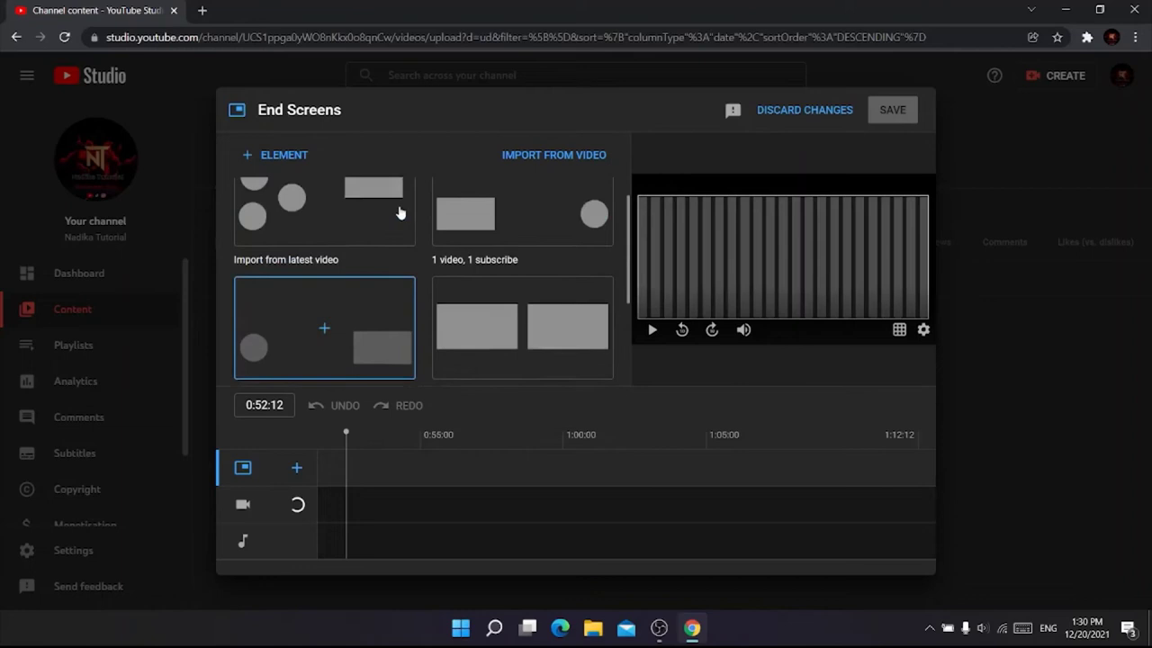
scroll(399, 211, "up", 1)
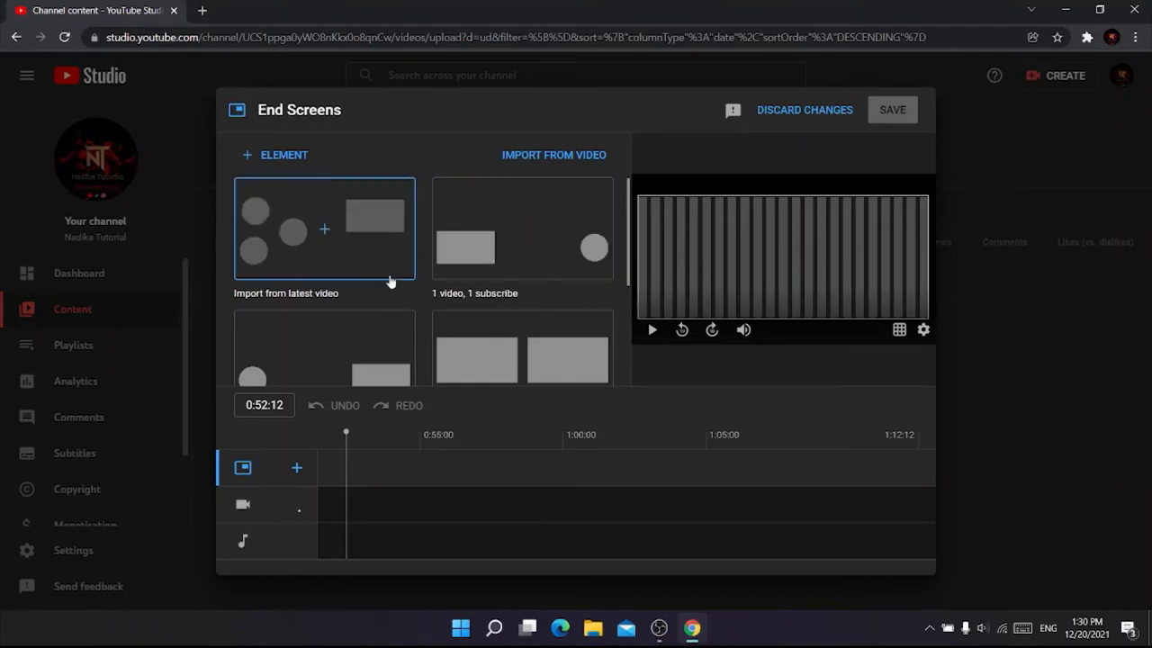
- Import the end screen layout from the latest video and inspect its channel elements
left_click(316, 232)
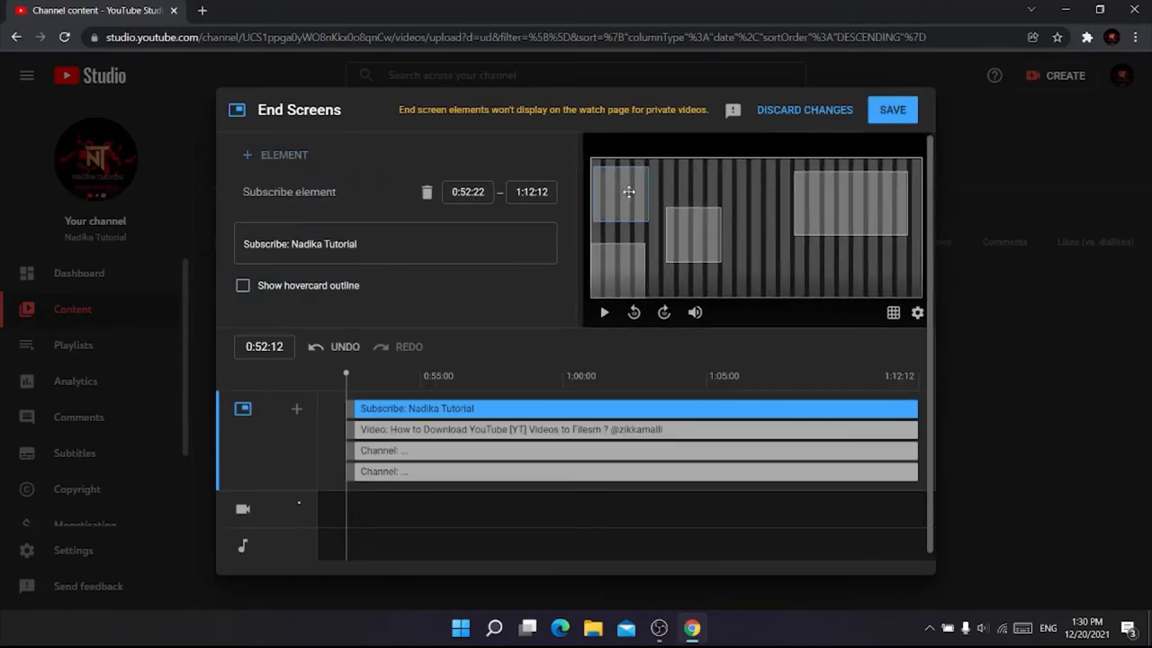
left_click(669, 221)
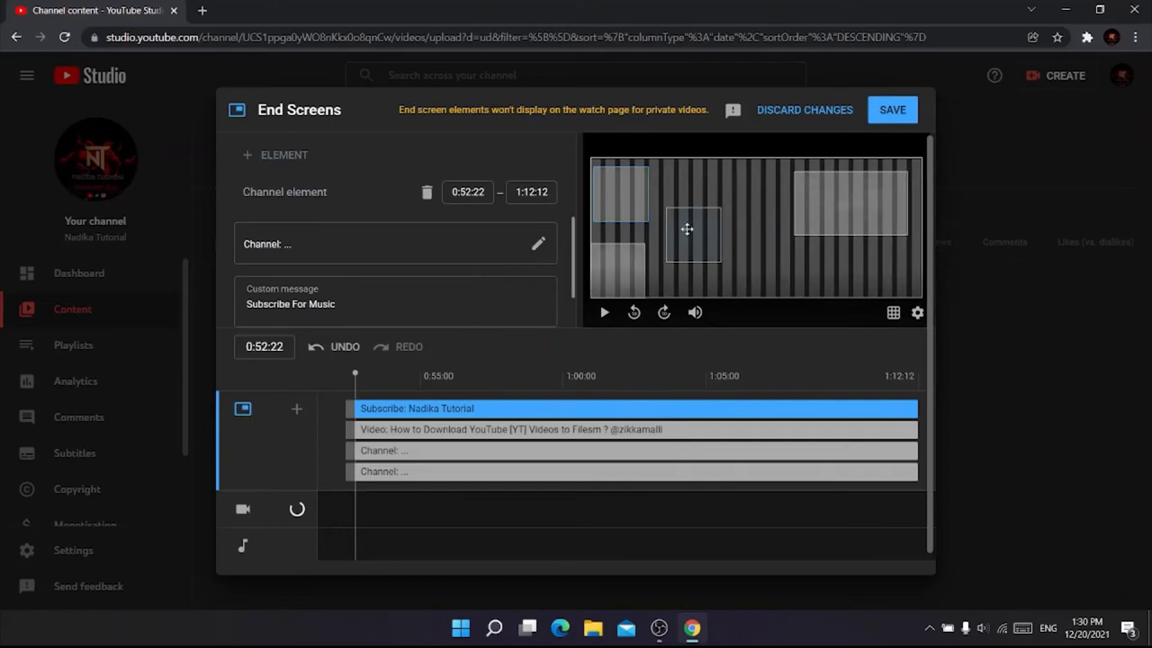
left_click(643, 280)
left_click(672, 228)
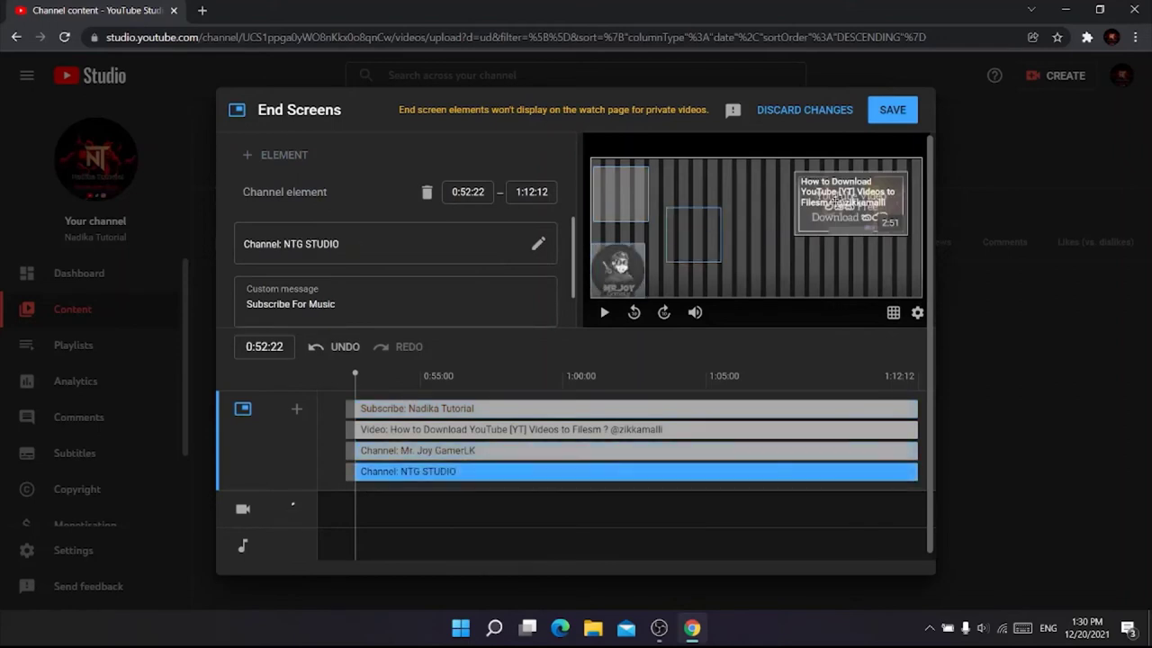
left_click(846, 202)
- Set the video element to the specific 'How to Increase your Subscribe's…' video
scroll(335, 282, "down", 1)
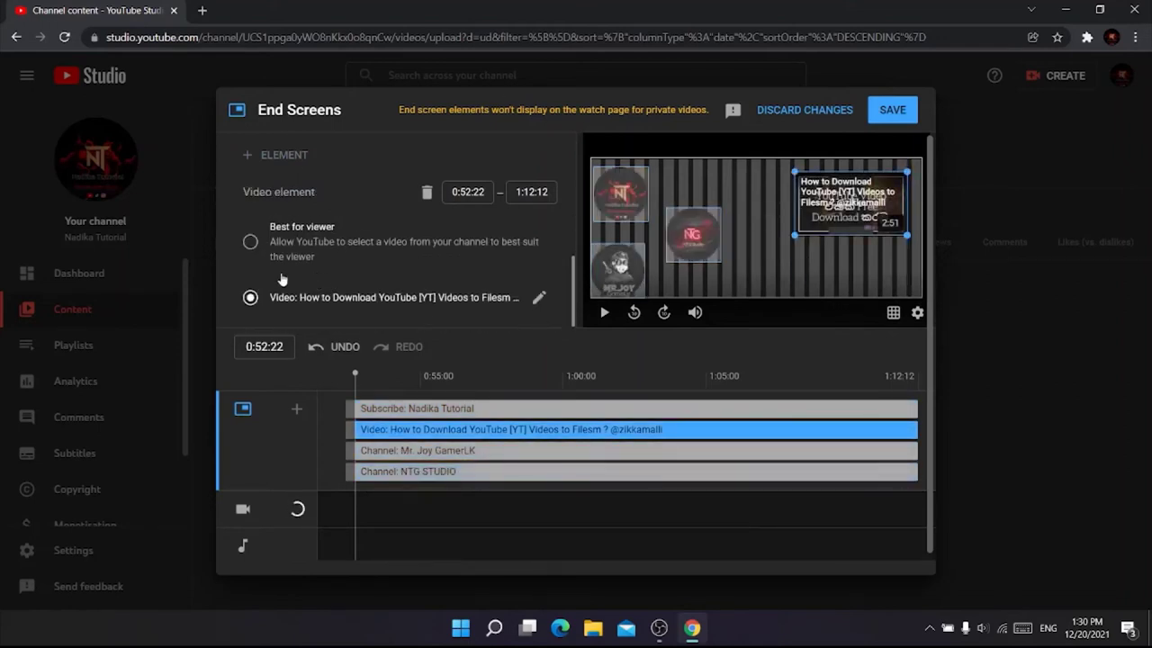
left_click(255, 261)
scroll(255, 260, "up", 1)
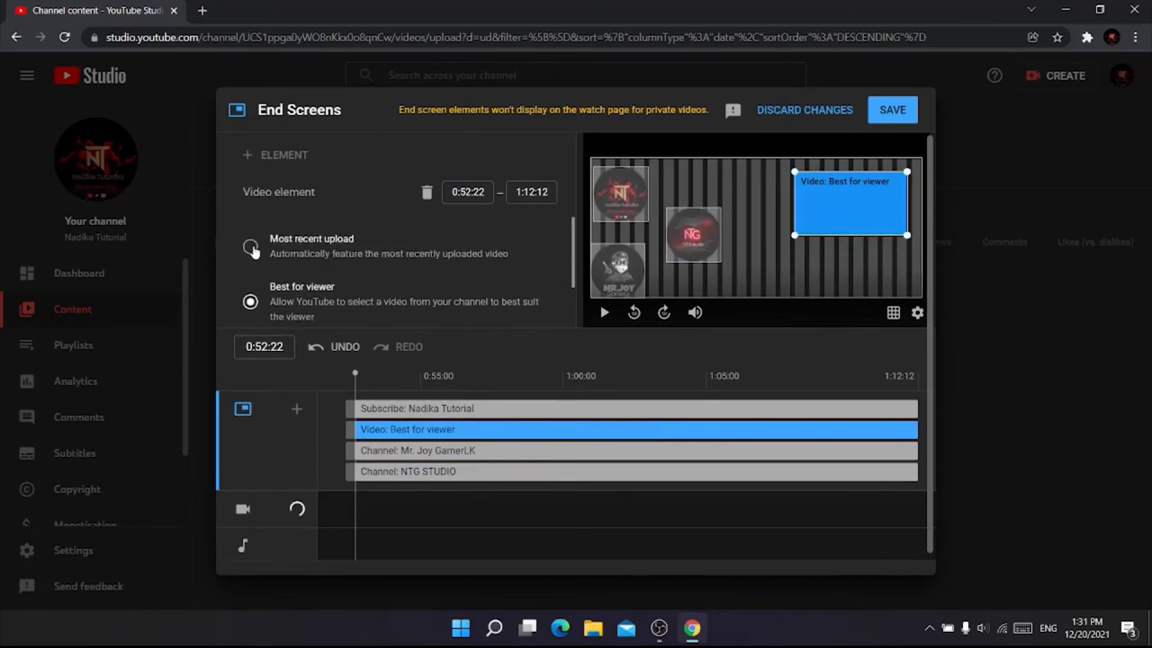
left_click(251, 248)
scroll(270, 249, "down", 1)
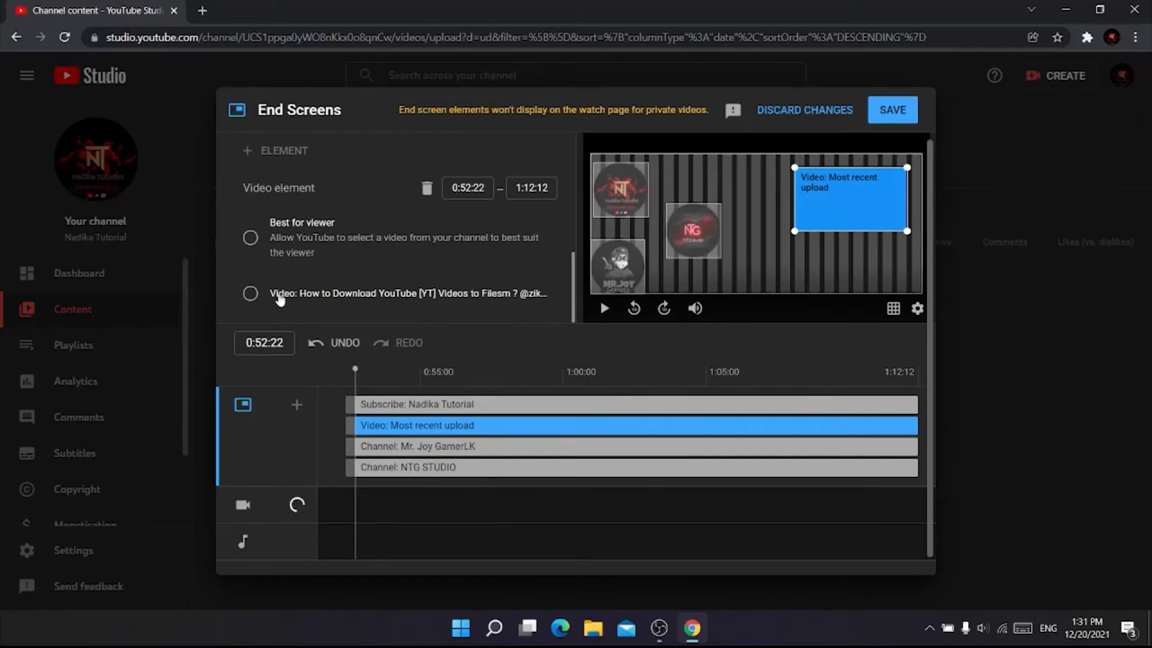
left_click(253, 295)
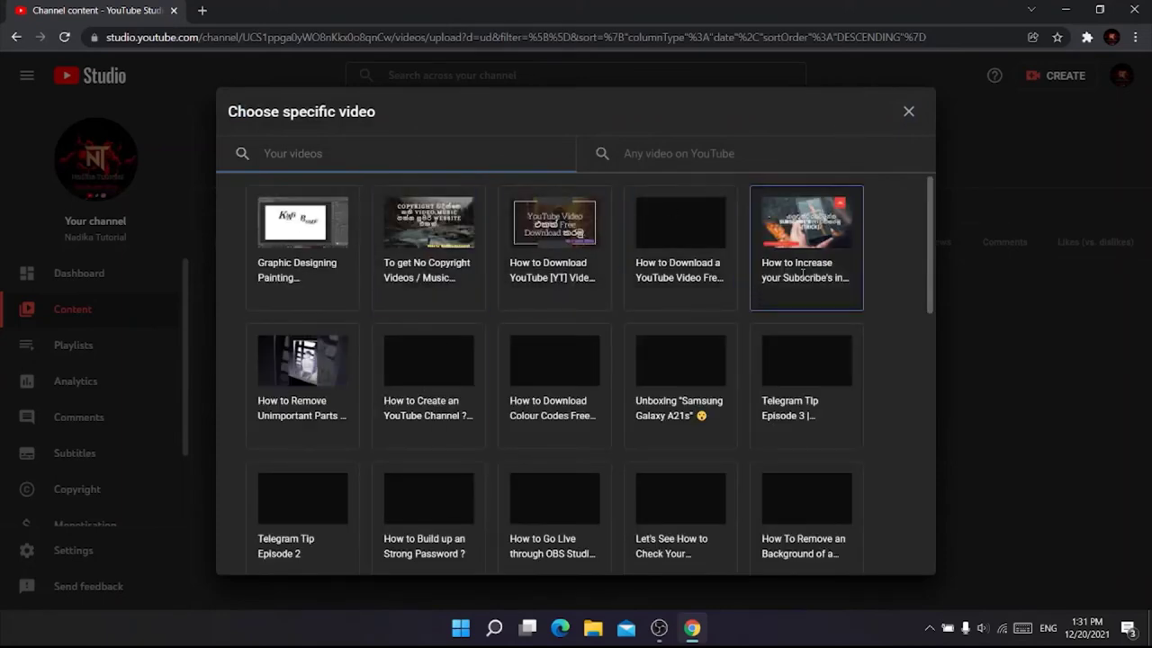
left_click(802, 274)
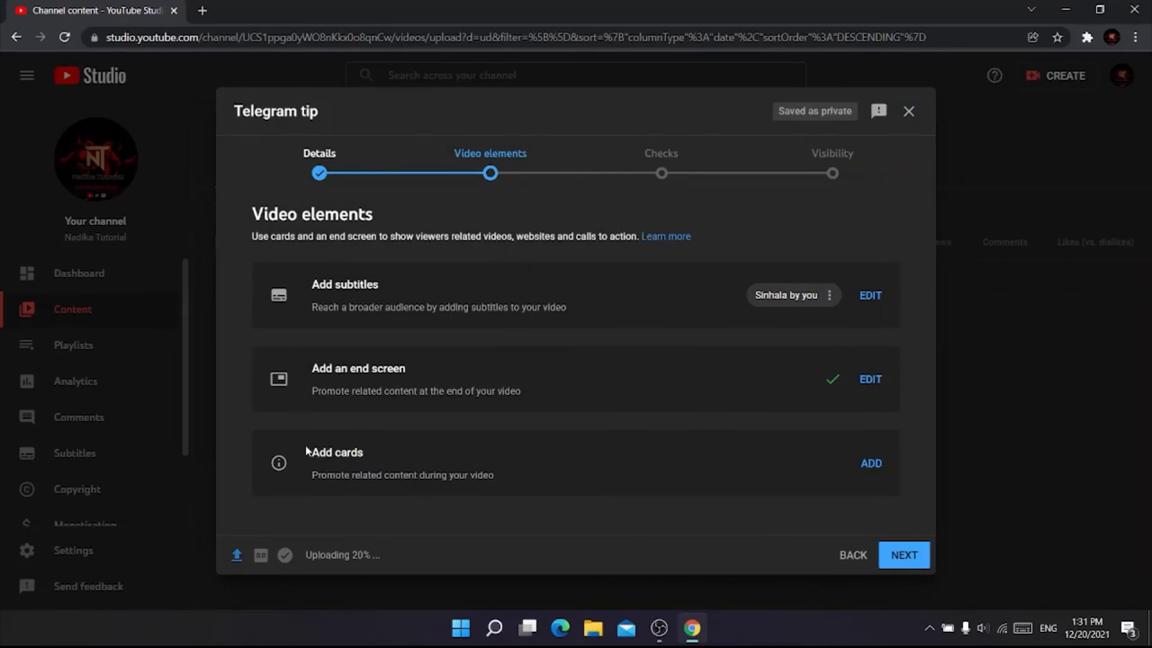
- Add a Video card linking to 'How to add a Transitions in a Powerpoint Presentation' and save
left_click(865, 464)
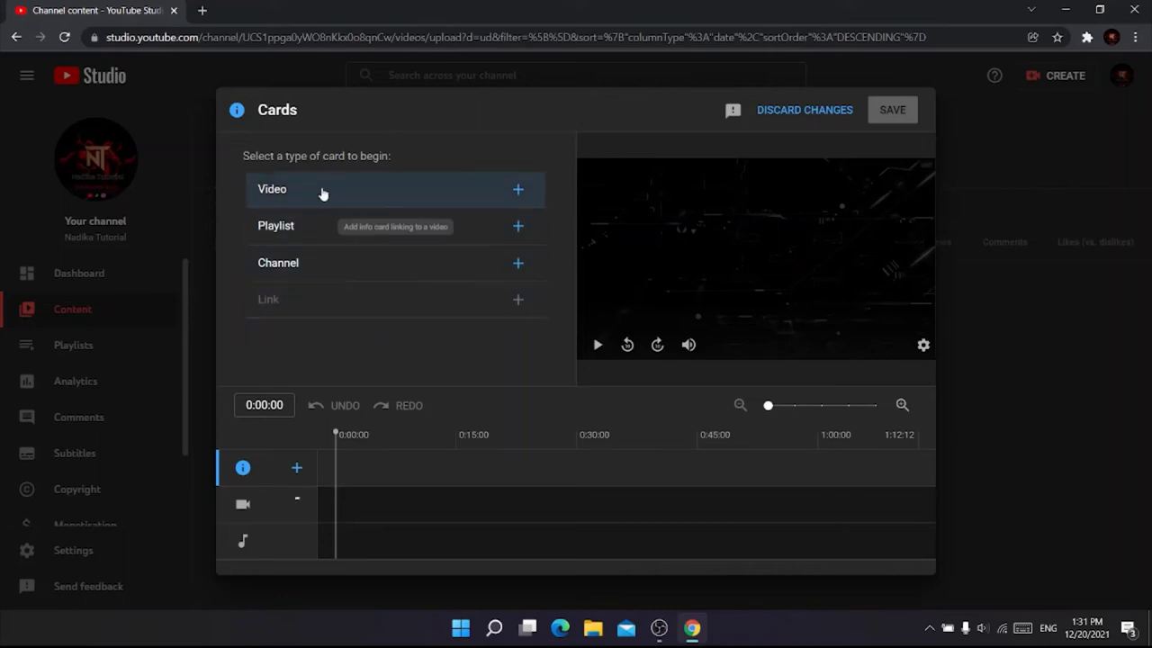
left_click(323, 192)
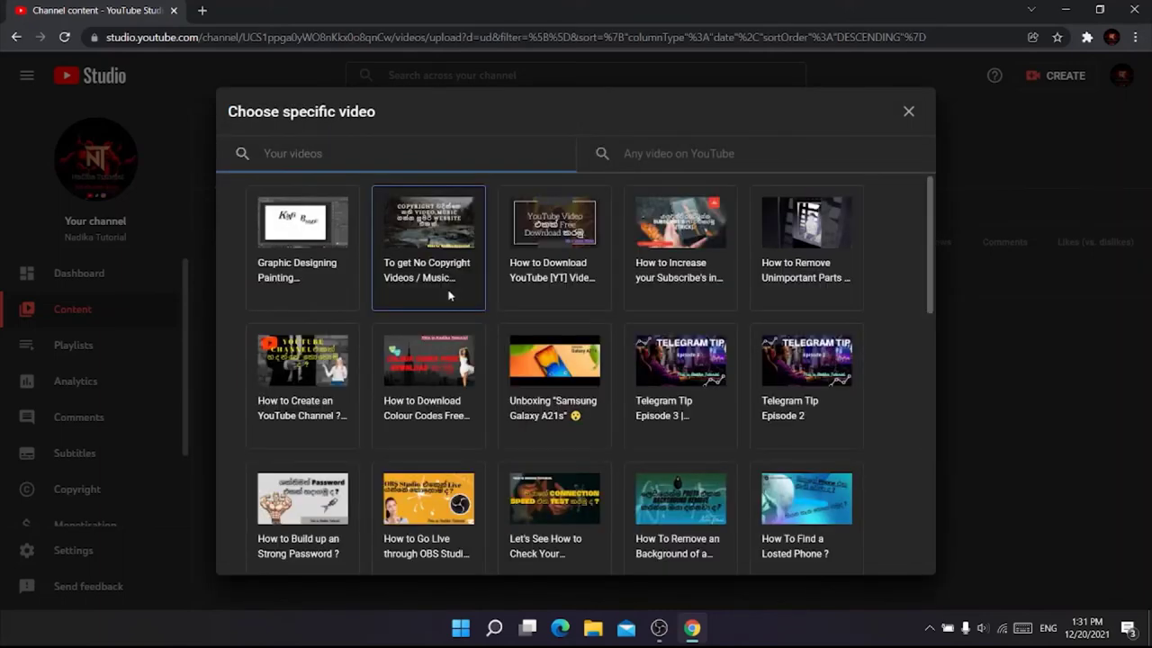
scroll(576, 526, "down", 5)
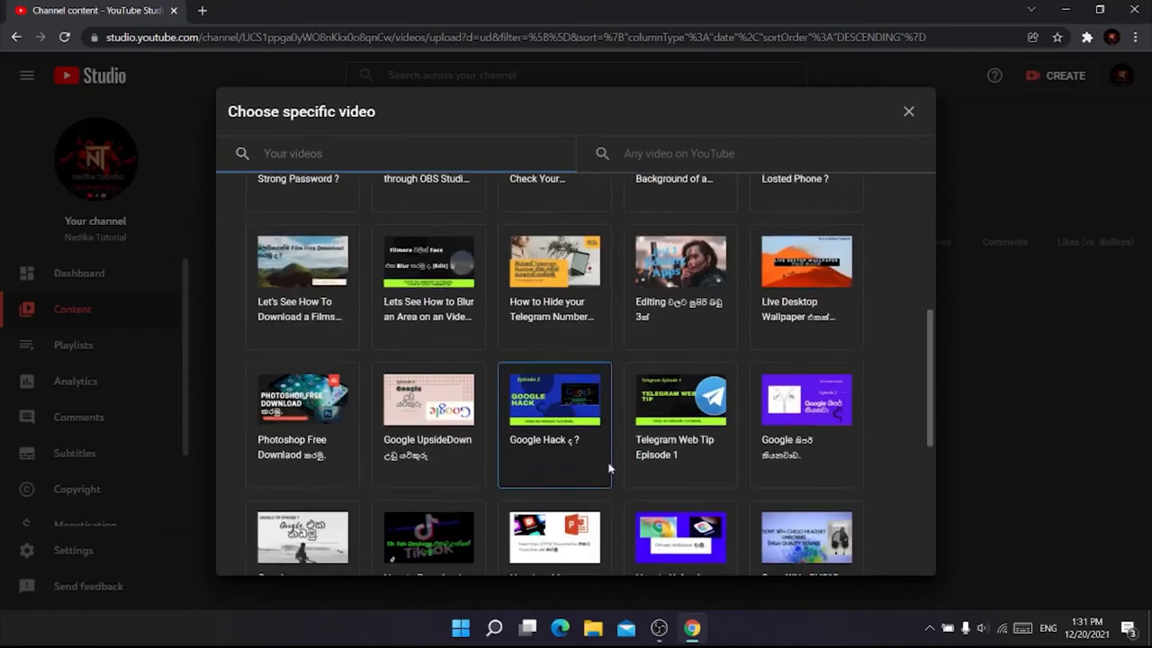
left_click(571, 490)
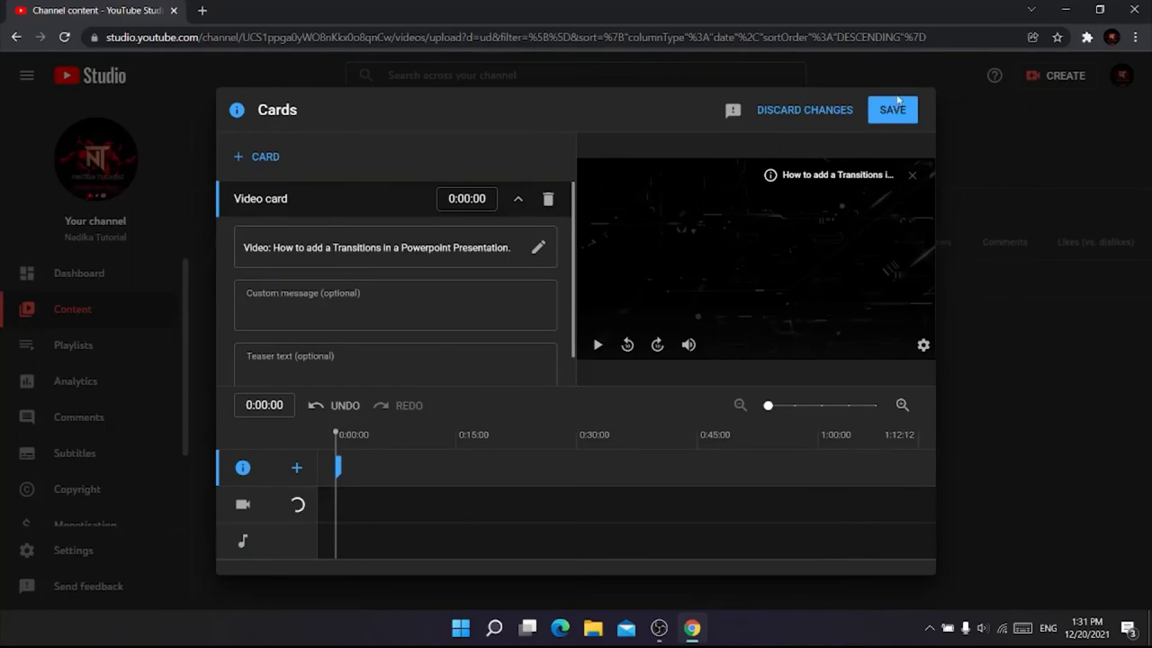
left_click(894, 108)
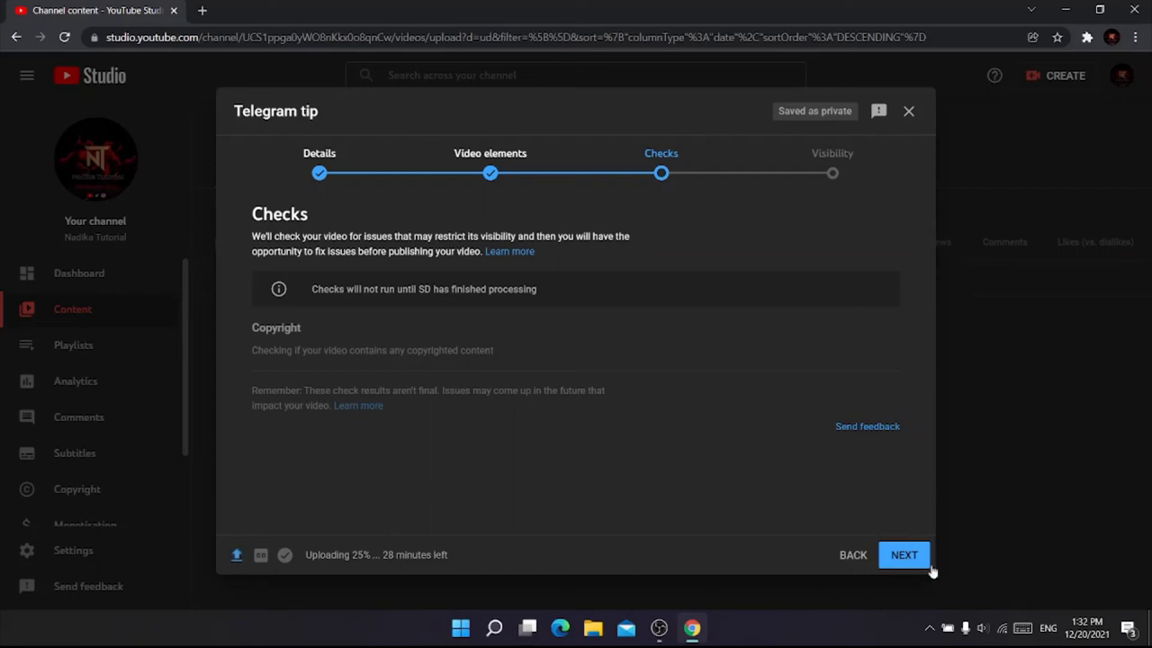
- Advance past the Checks step to the Visibility step
left_click(903, 560)
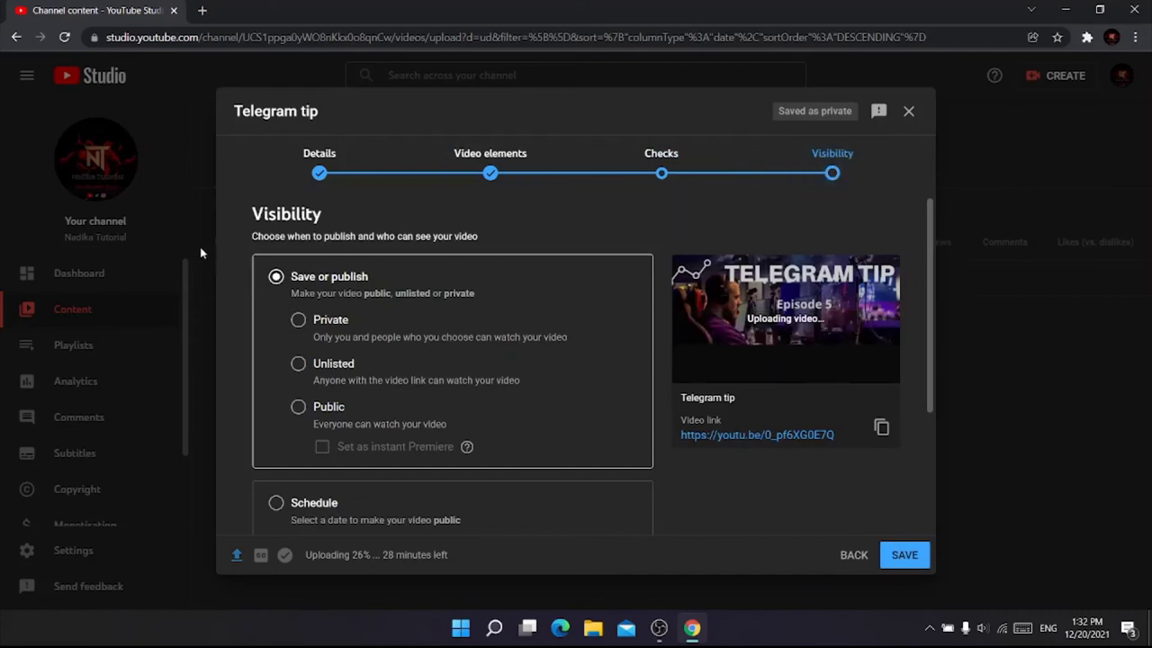
- Set visibility to Public and tick Set as instant Premiere
left_click(298, 321)
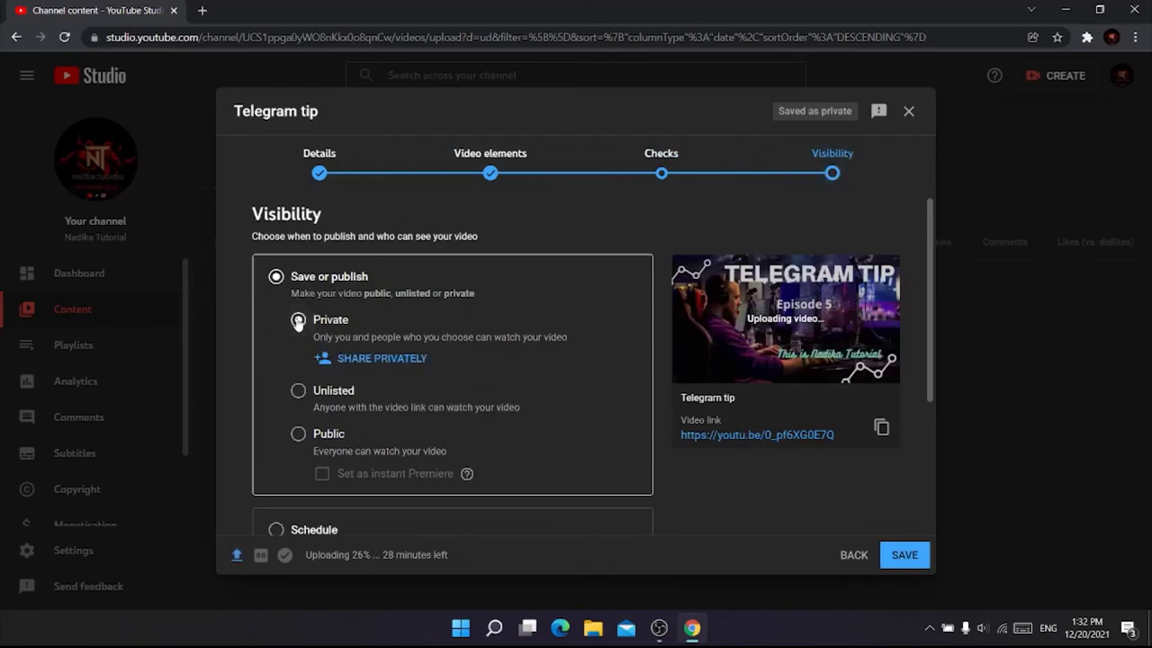
left_click(299, 390)
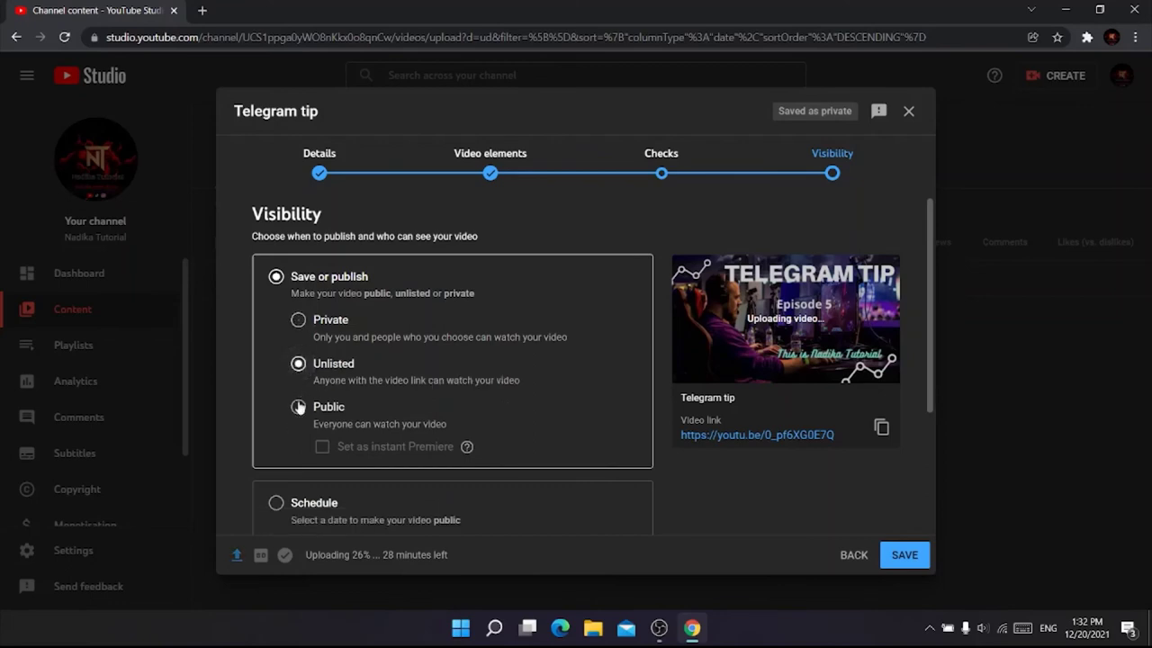
left_click(298, 406)
left_click(322, 446)
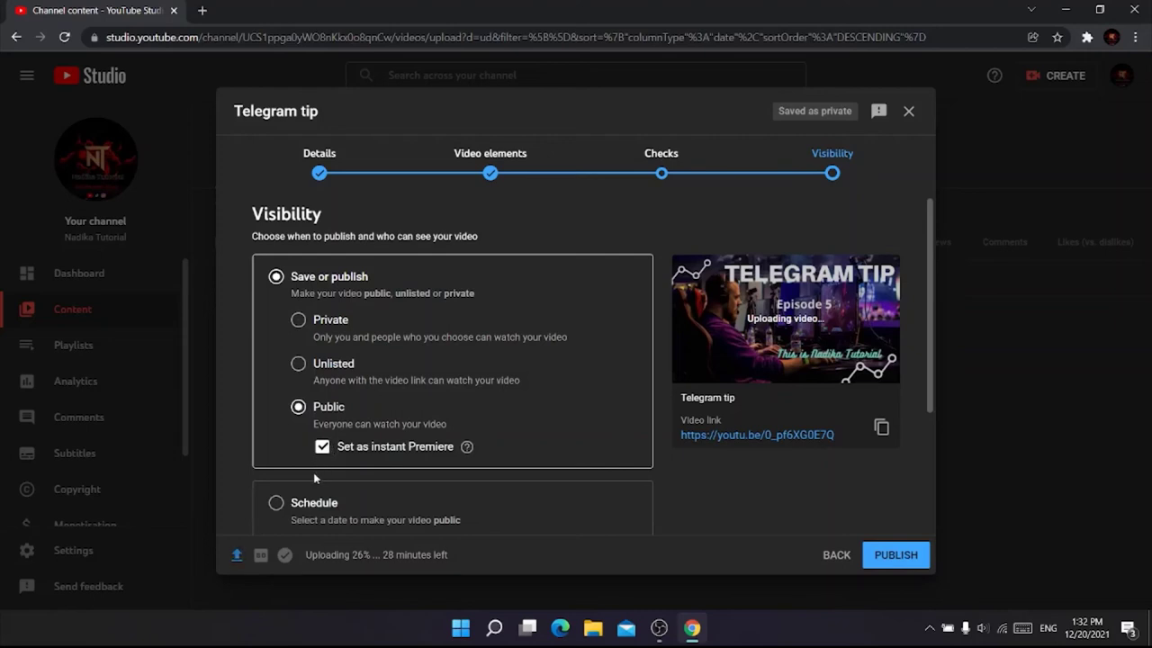
scroll(313, 473, "down", 1)
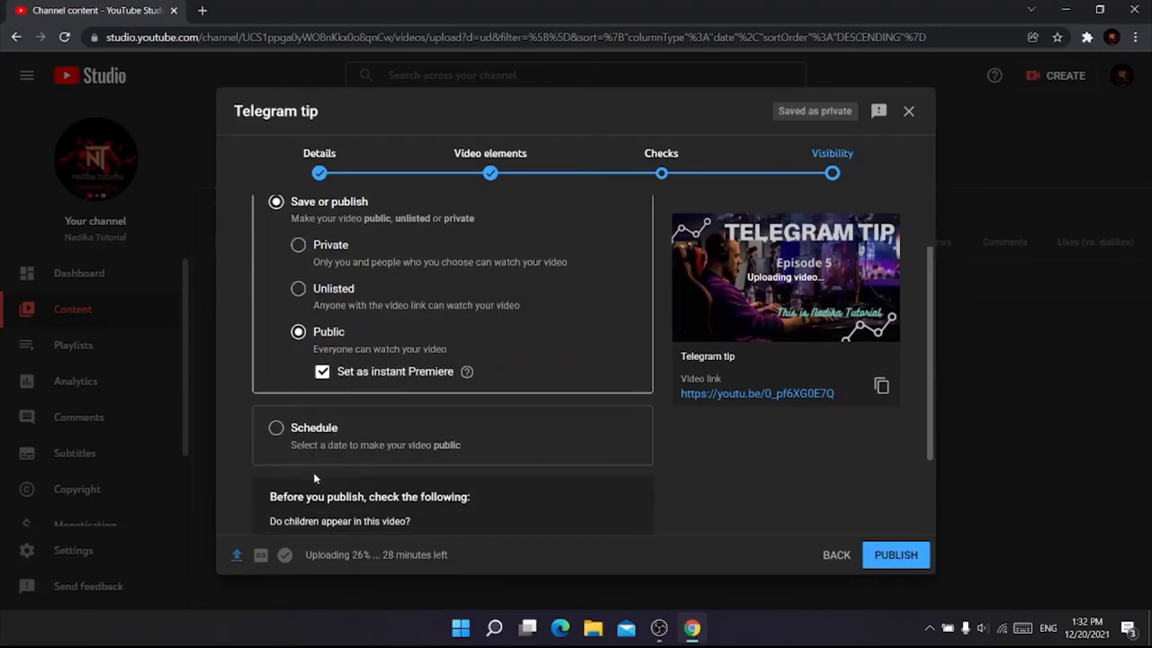
- Schedule the public release for 21 Dec 2021 at 00:30 with Premiere unticked
left_click(276, 429)
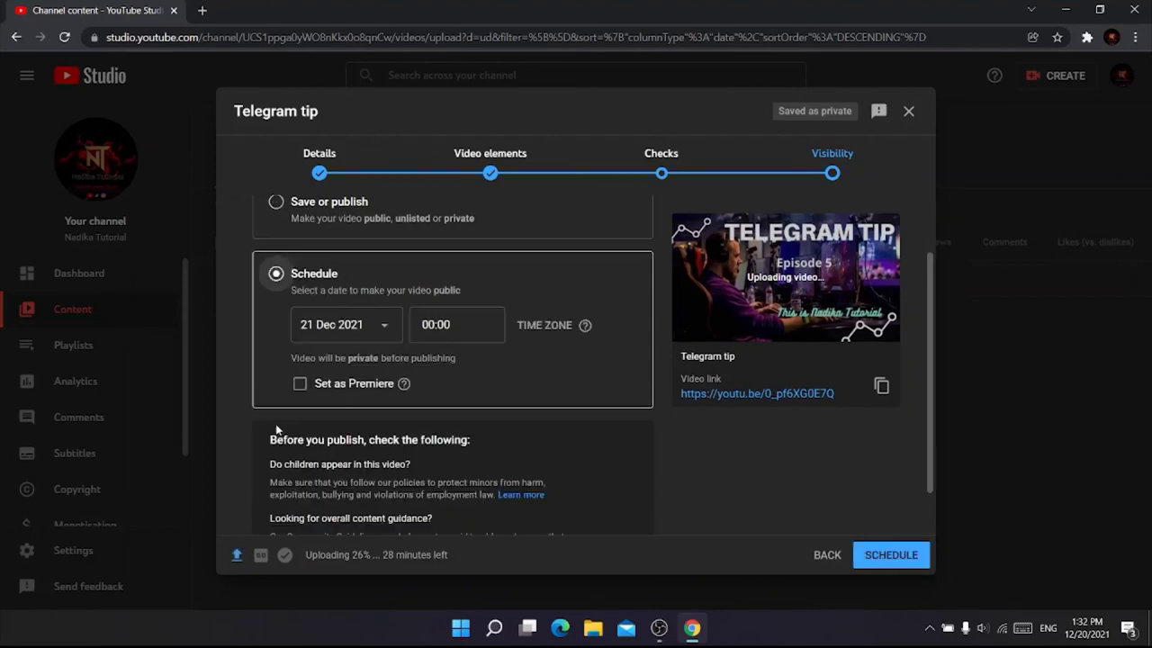
left_click(384, 331)
left_click(460, 328)
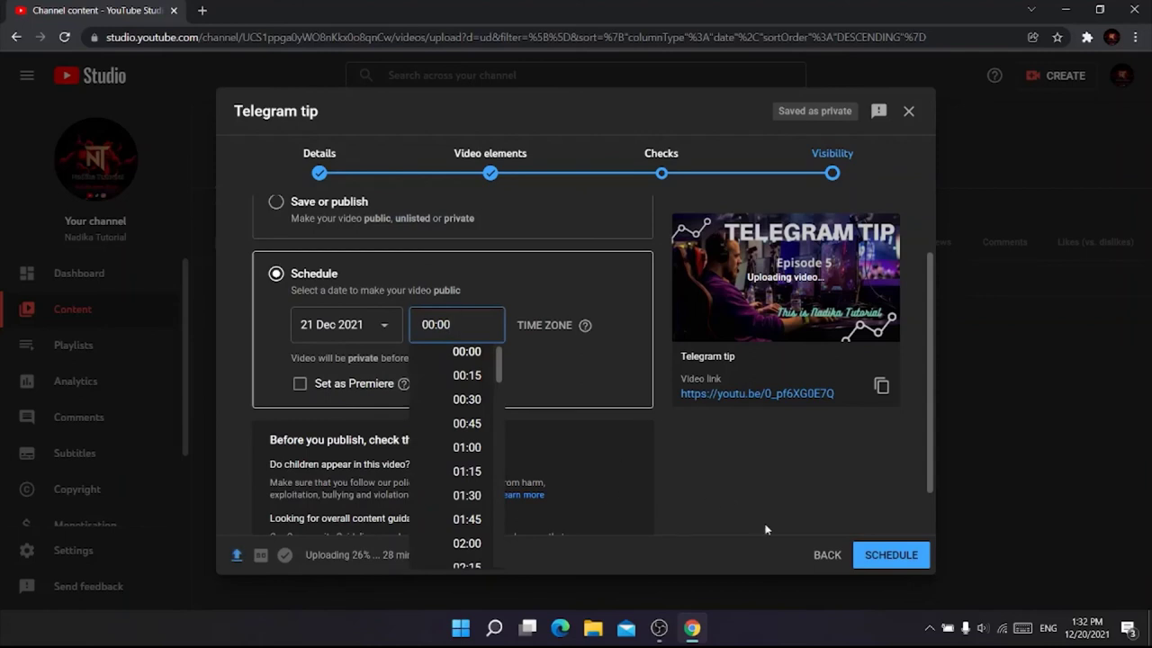
left_click(466, 402)
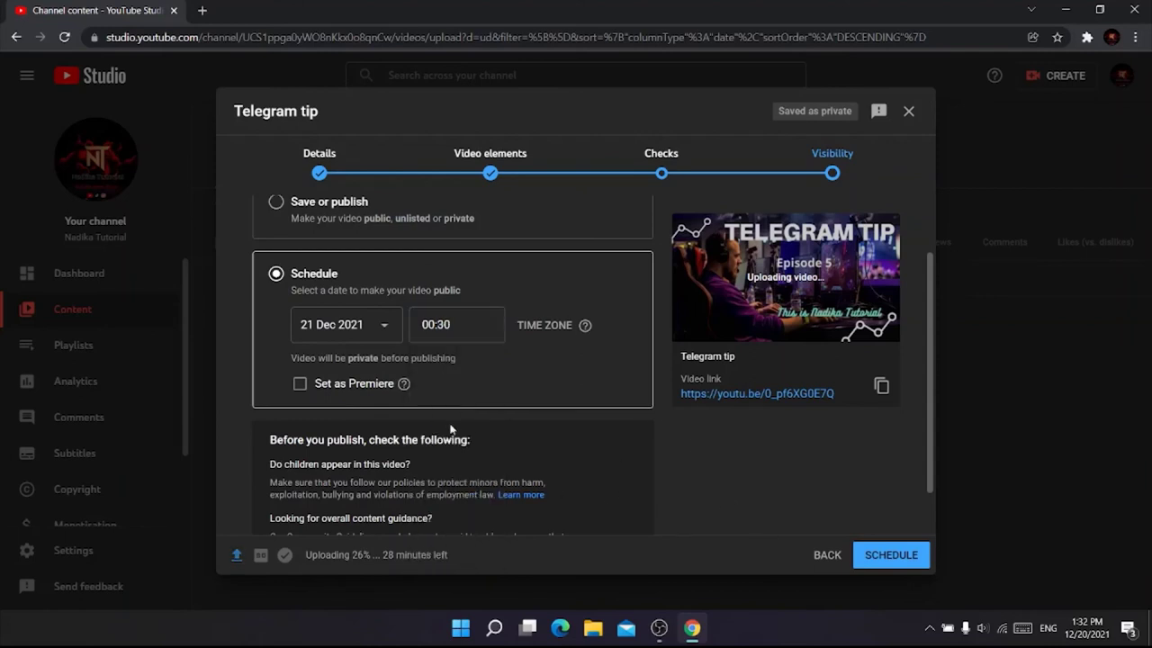
left_click(299, 382)
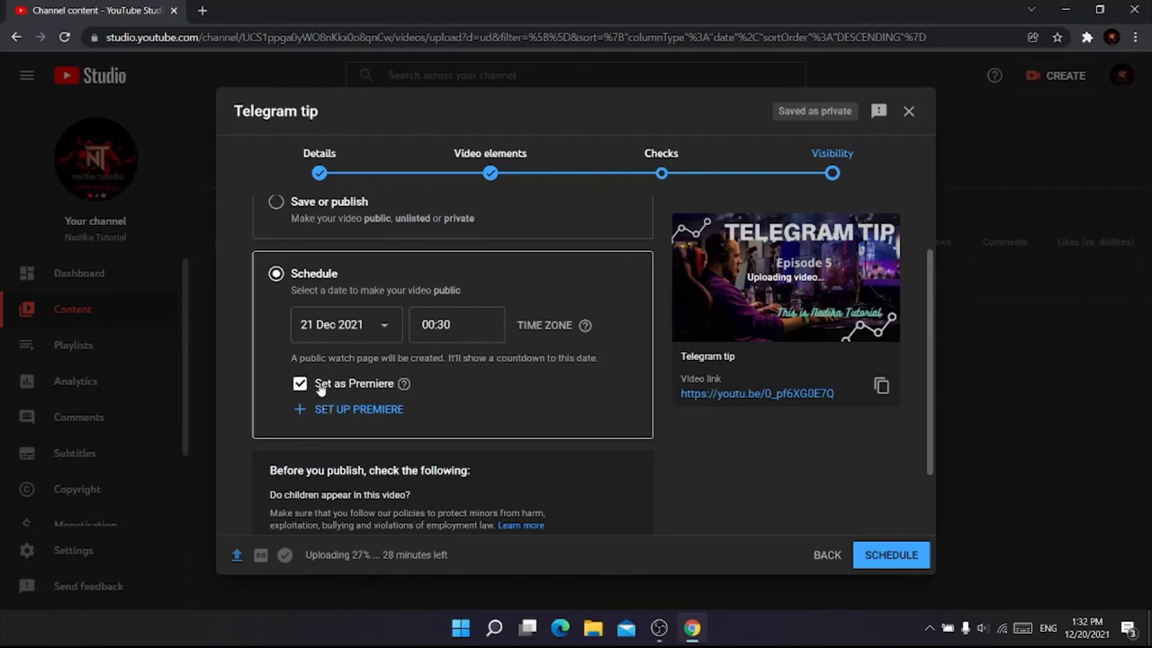
left_click(319, 387)
scroll(259, 364, "up", 2)
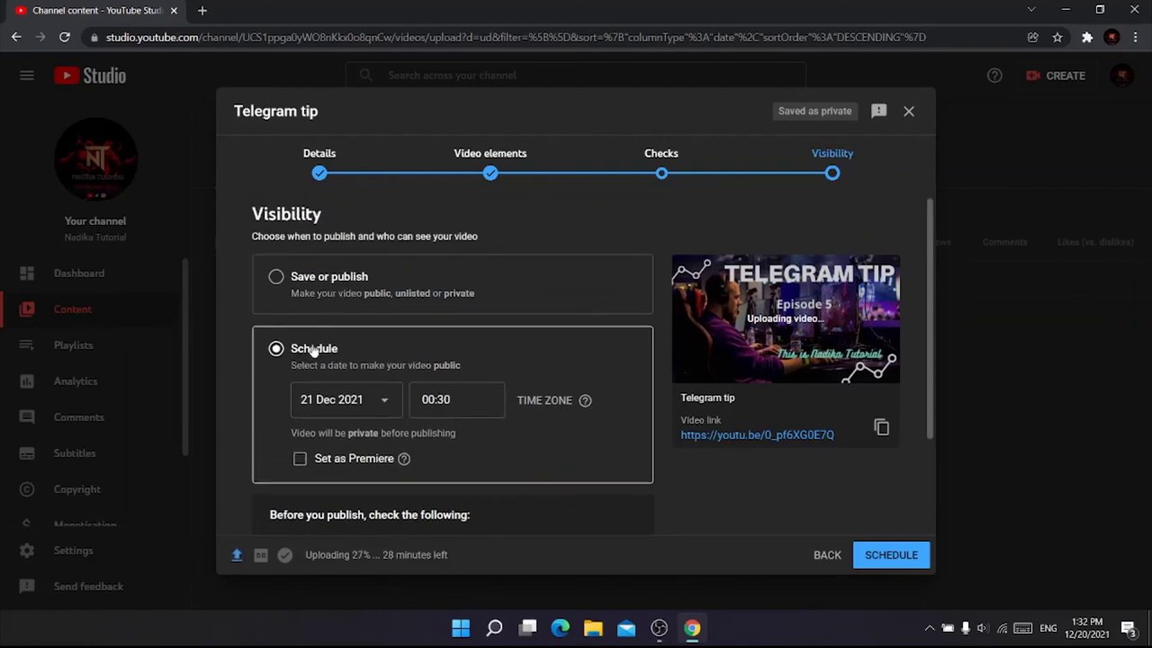
scroll(278, 360, "down", 2)
scroll(288, 419, "up", 2)
scroll(637, 432, "down", 3)
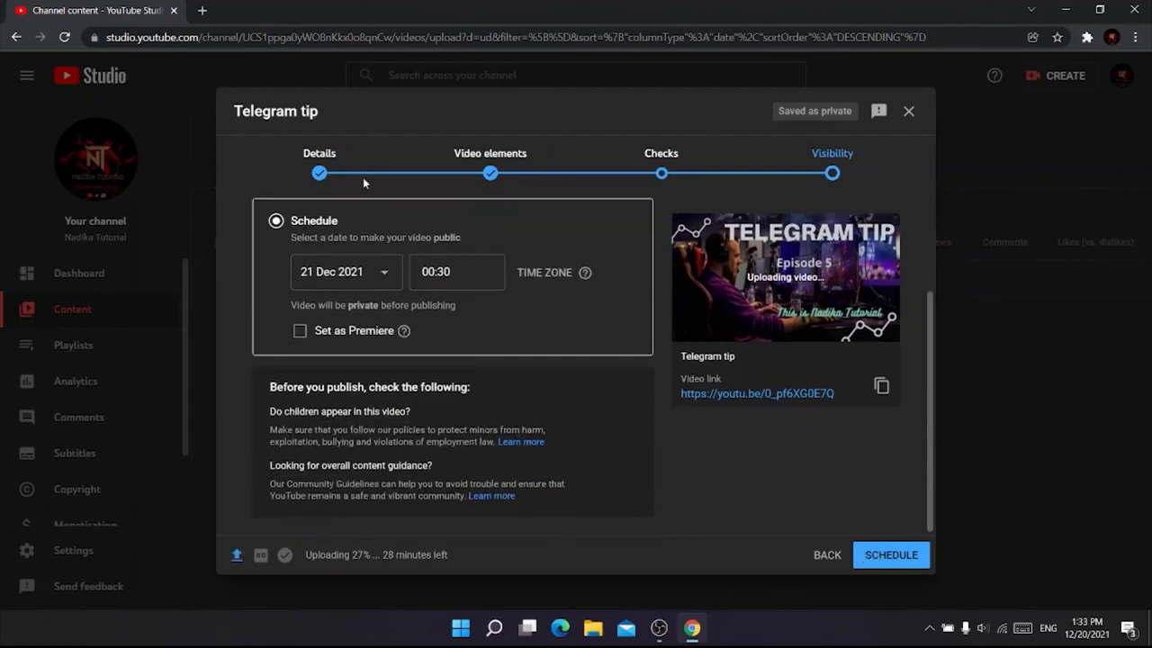
- Submit the schedule and highlight the upload percentage in the Video uploading dialog
left_click(876, 551)
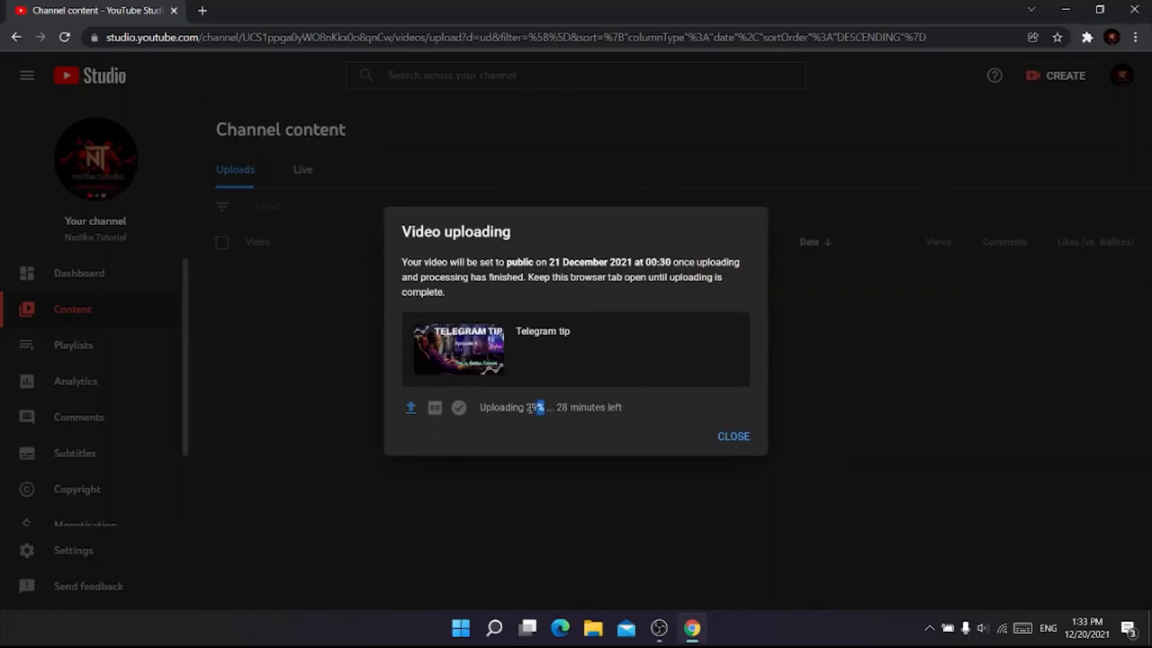
mouse_move(545, 407)
left_mouse_down()
mouse_move(526, 407)
mouse_move(625, 410)
left_mouse_up()
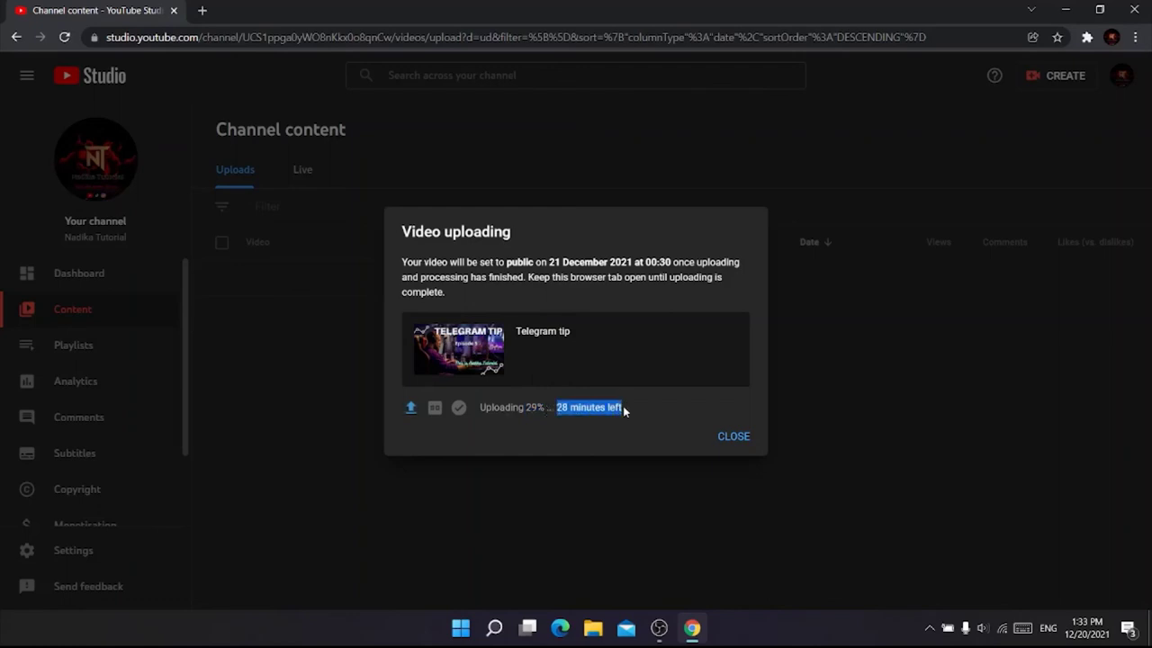
left_click(356, 252)
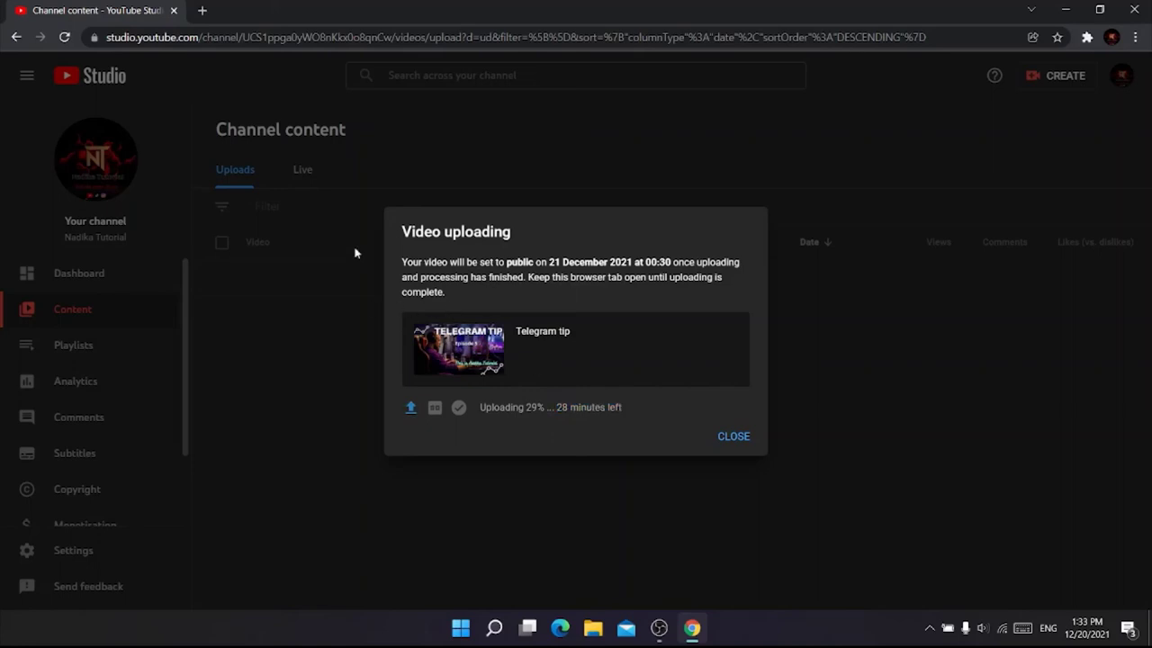